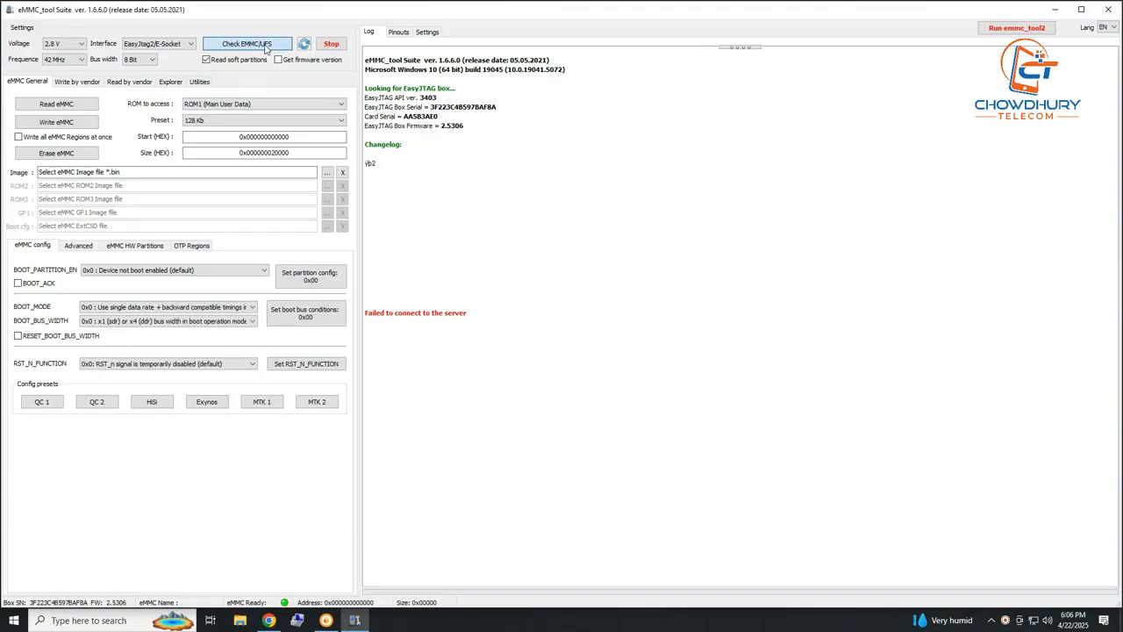
Check the connected eMMC chip and review its health report and soft partition list in the log
left_click(266, 48)
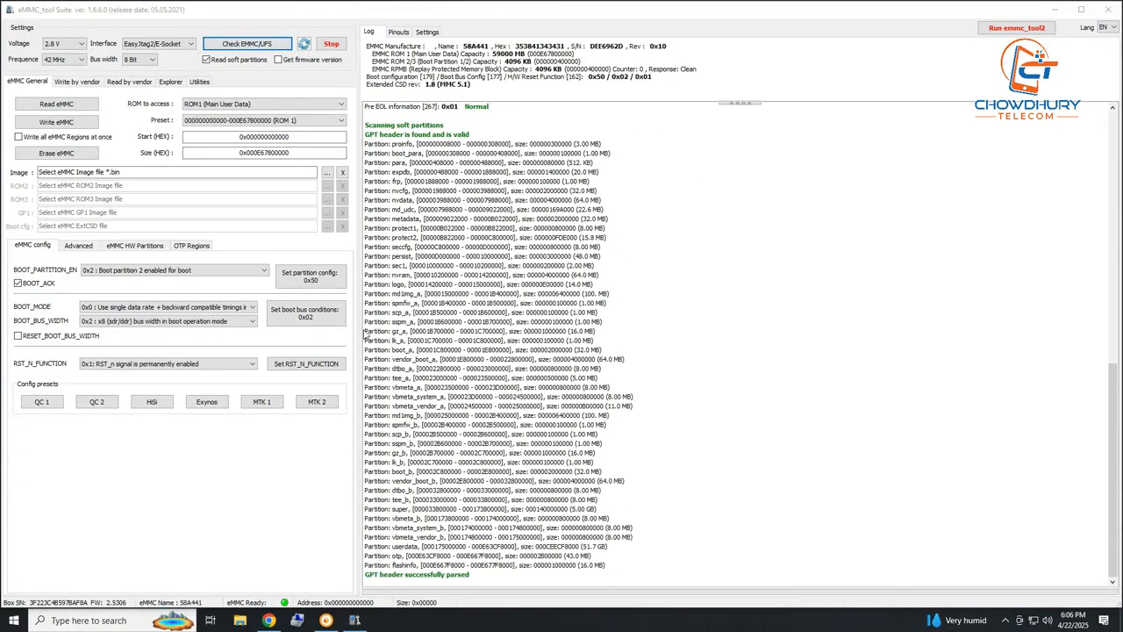
scroll(497, 265, "up", 7)
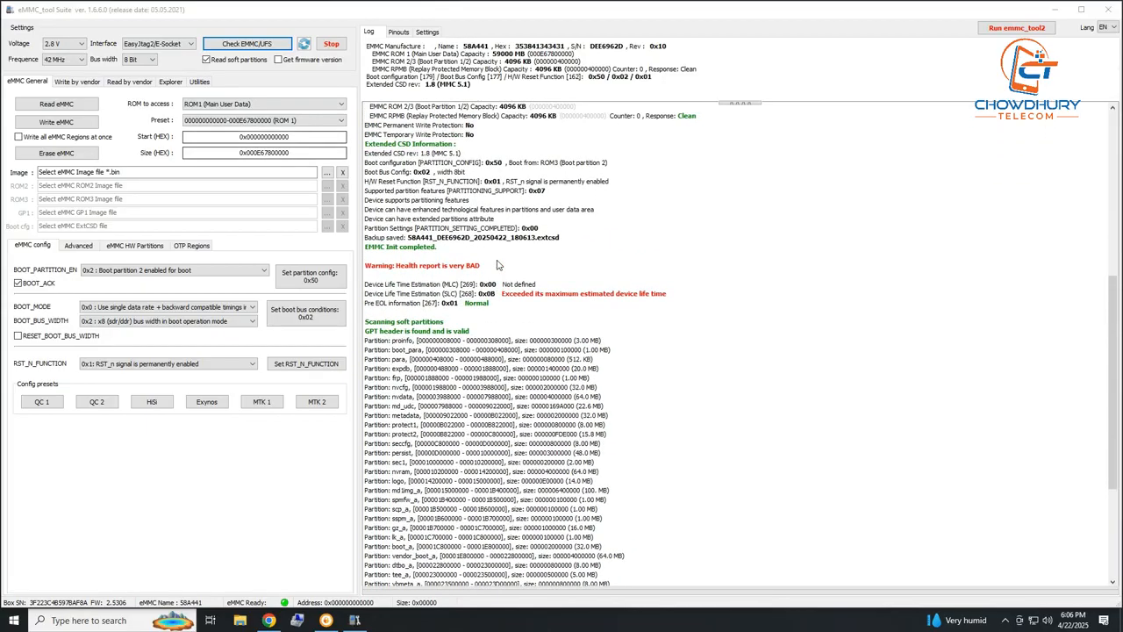
scroll(496, 264, "up", 5)
scroll(497, 265, "down", 11)
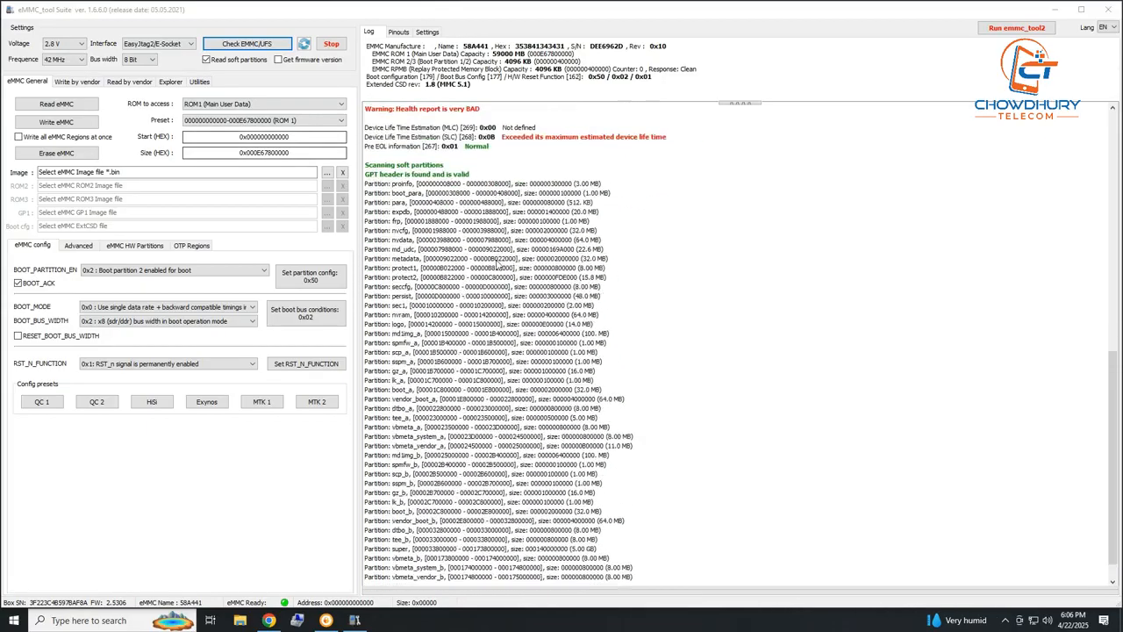
scroll(497, 265, "down", 2)
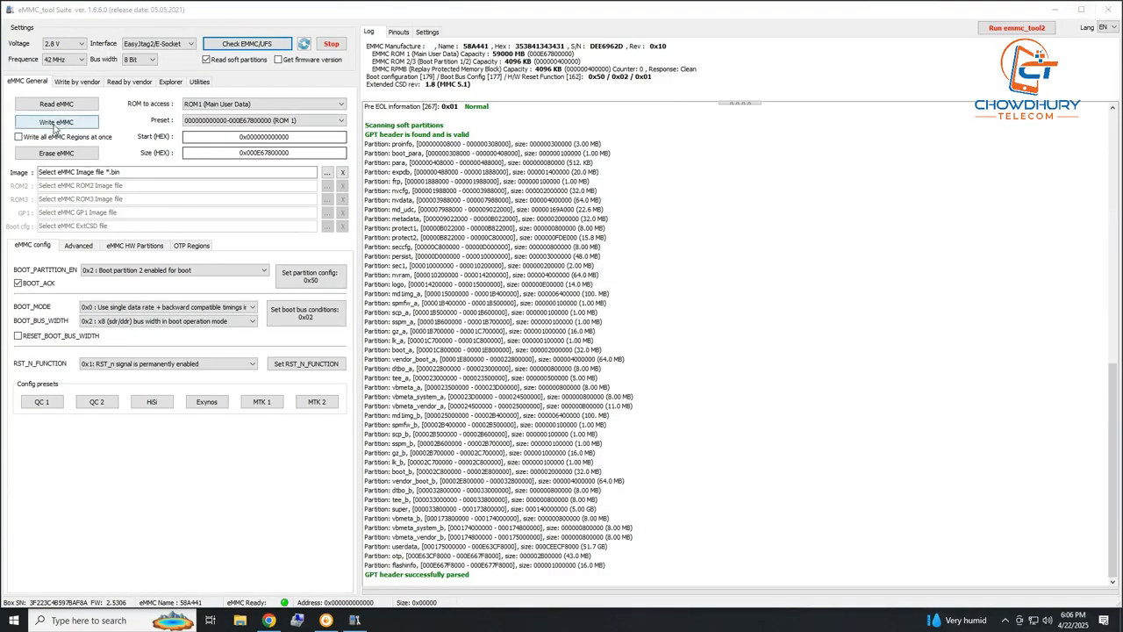
Start reading the eMMC from ROM1 (Main User Data) using the 512 Mb size preset
left_click(226, 105)
left_click(229, 111)
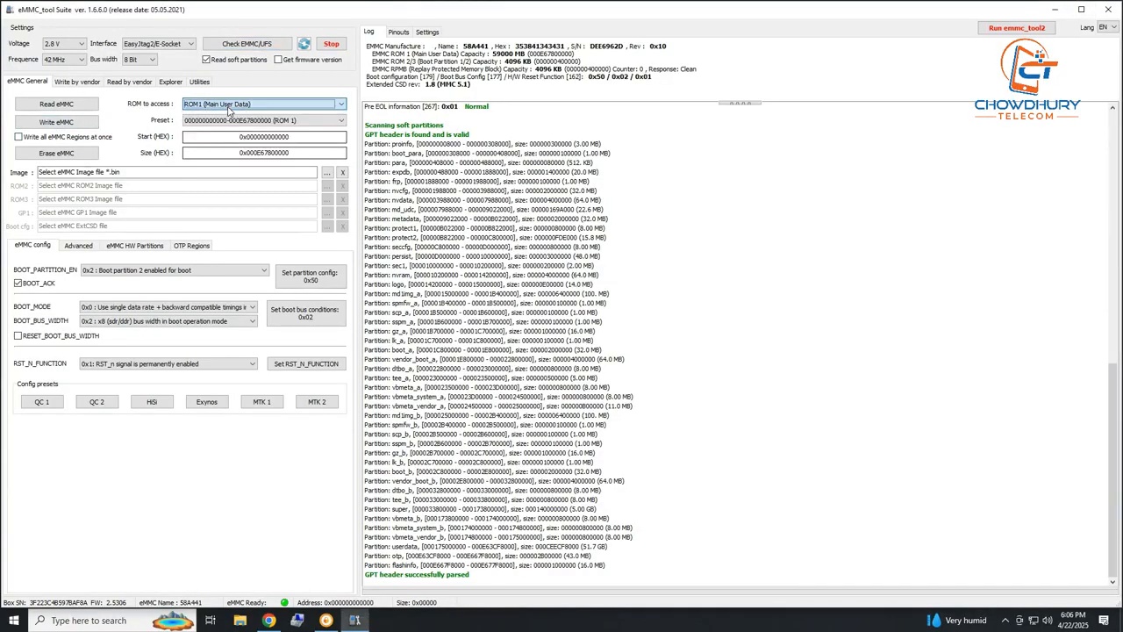
left_click(230, 120)
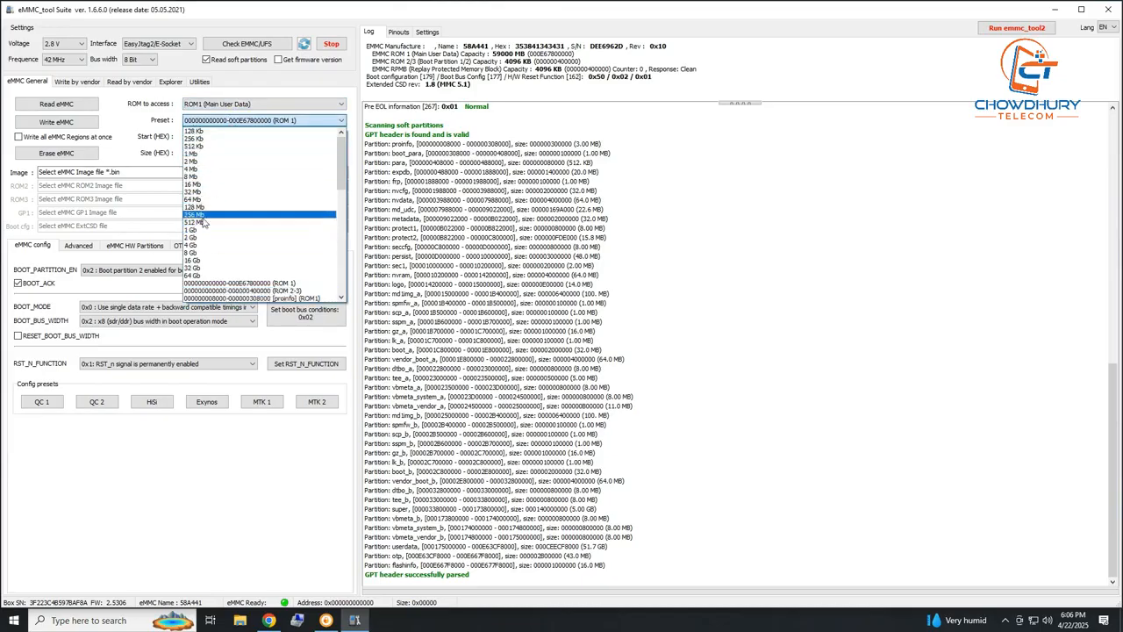
left_click(200, 222)
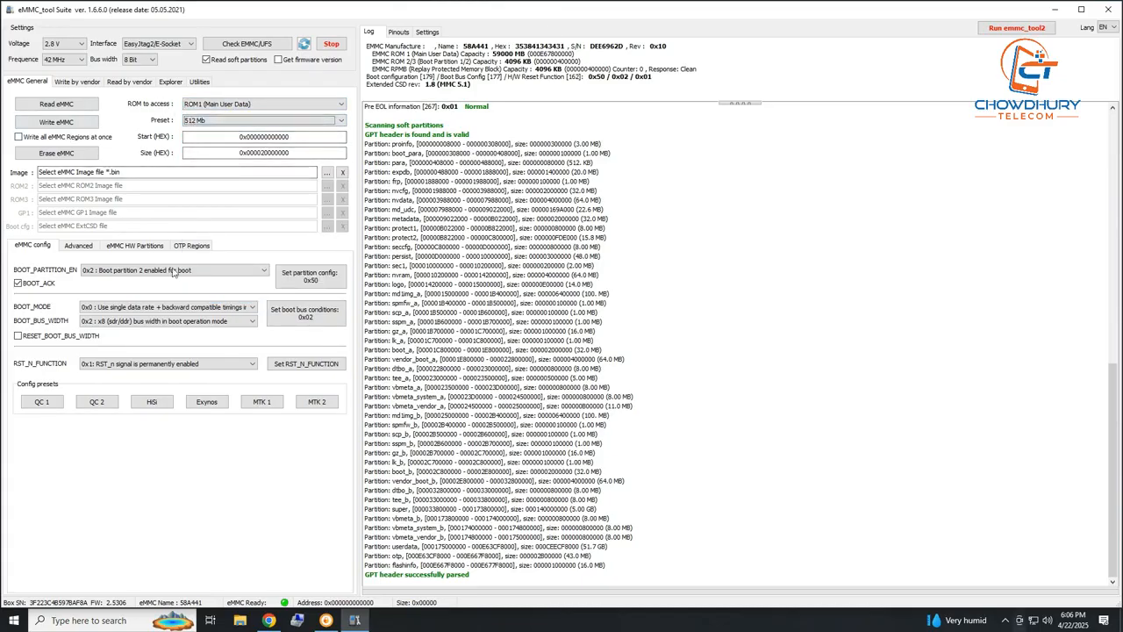
left_click(211, 104)
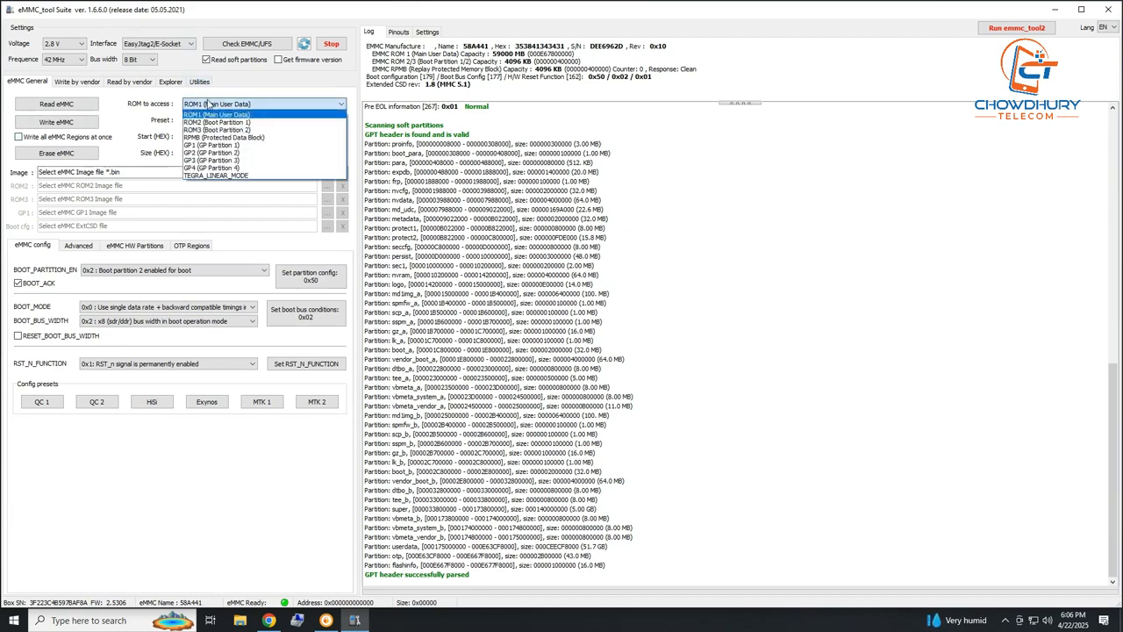
left_click(210, 111)
left_click(48, 107)
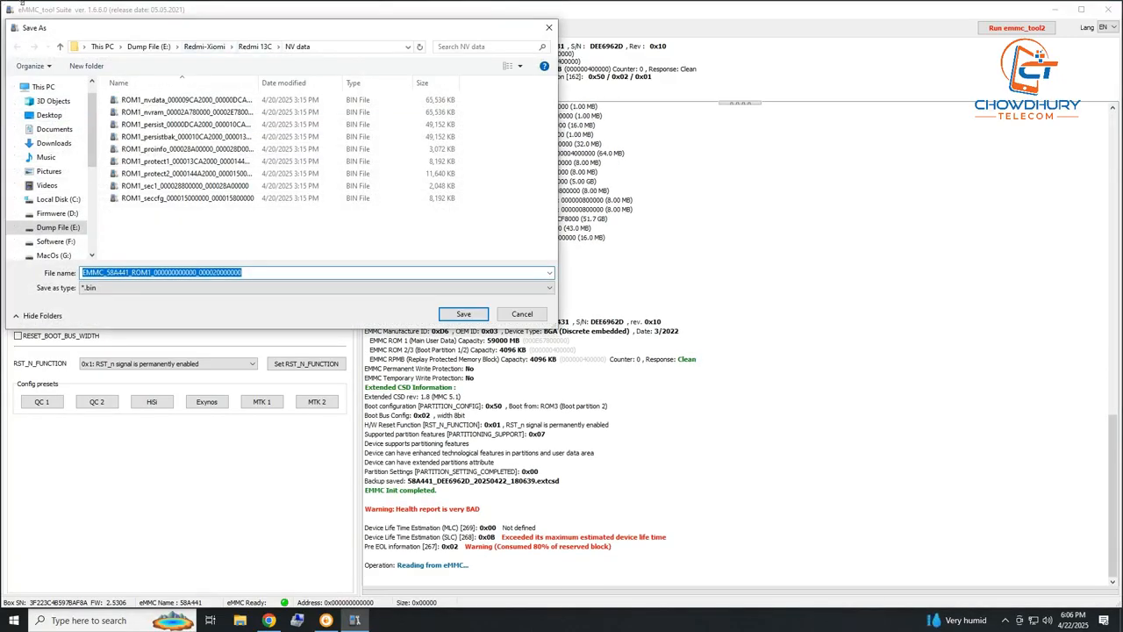
Create a folder named Symphony on the Dump File (E:) drive for the dump and copy its name
scroll(95, 159, "down", 1)
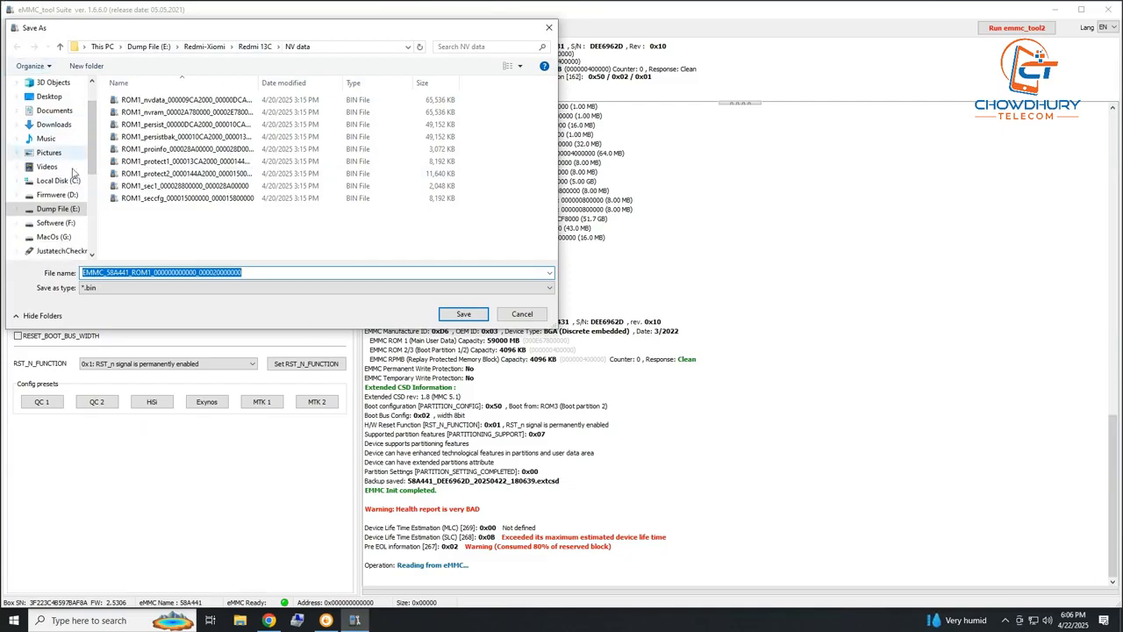
left_click(63, 210)
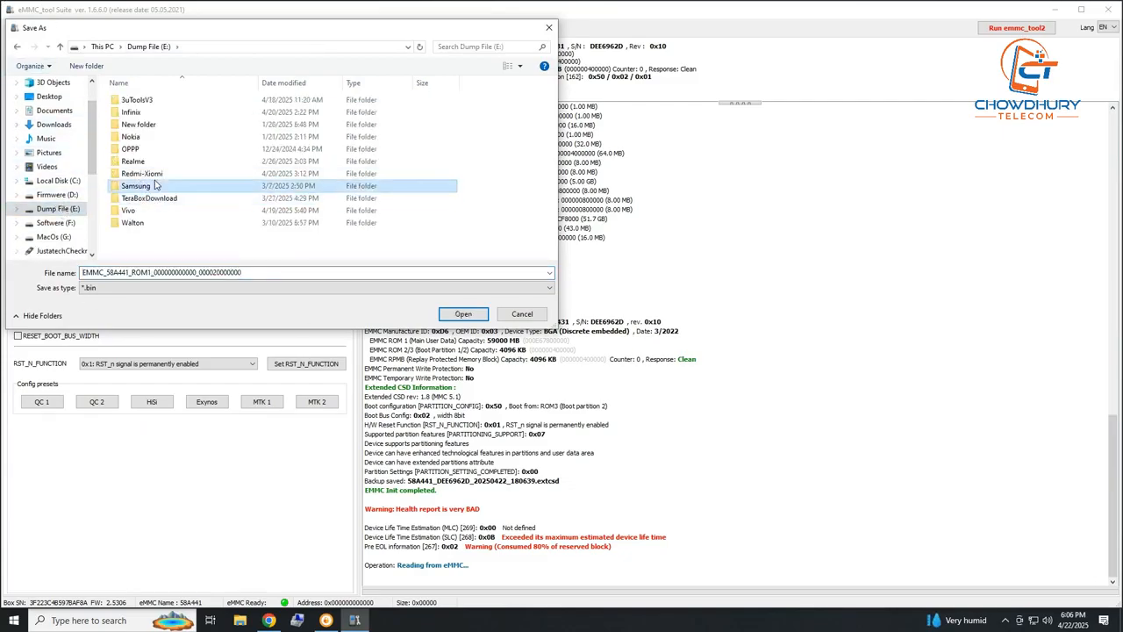
double_click(140, 112)
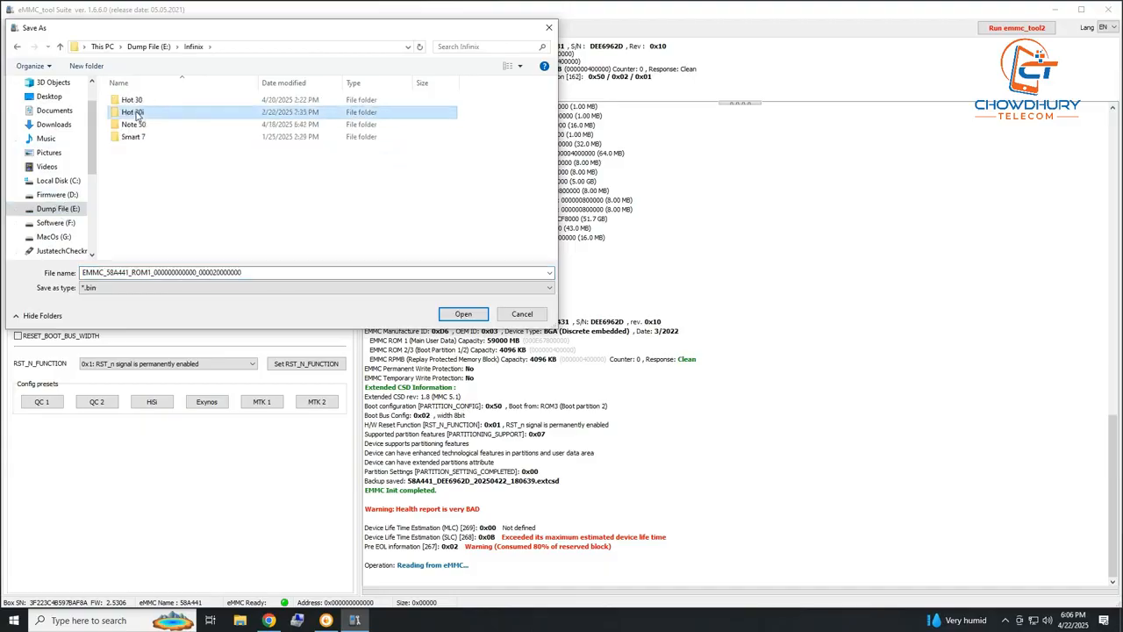
left_click(59, 46)
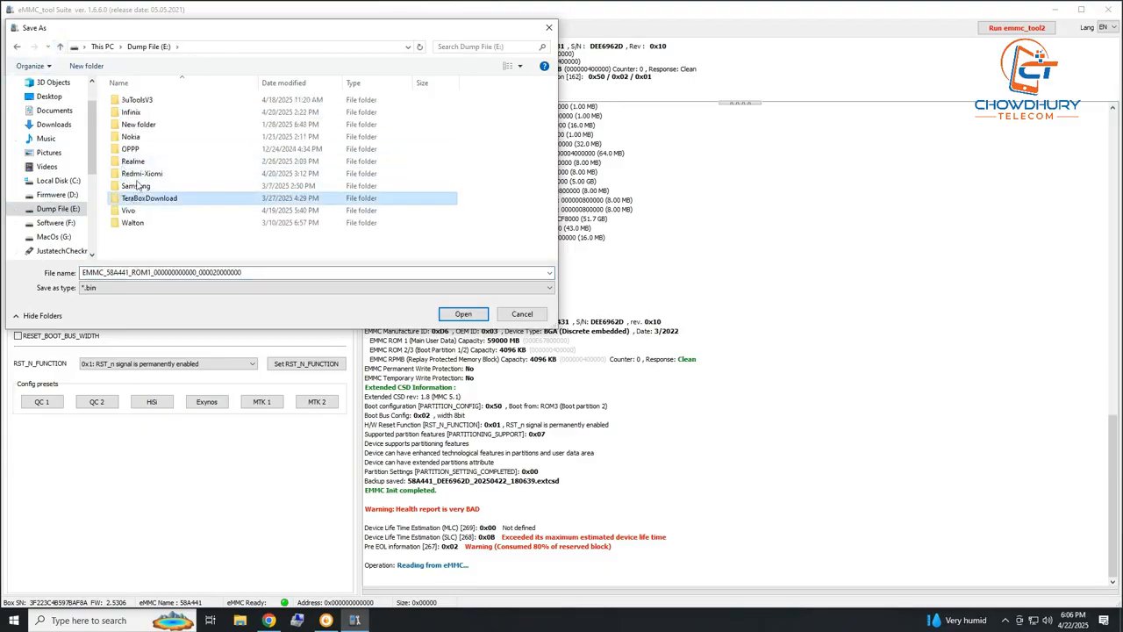
right_click(146, 241)
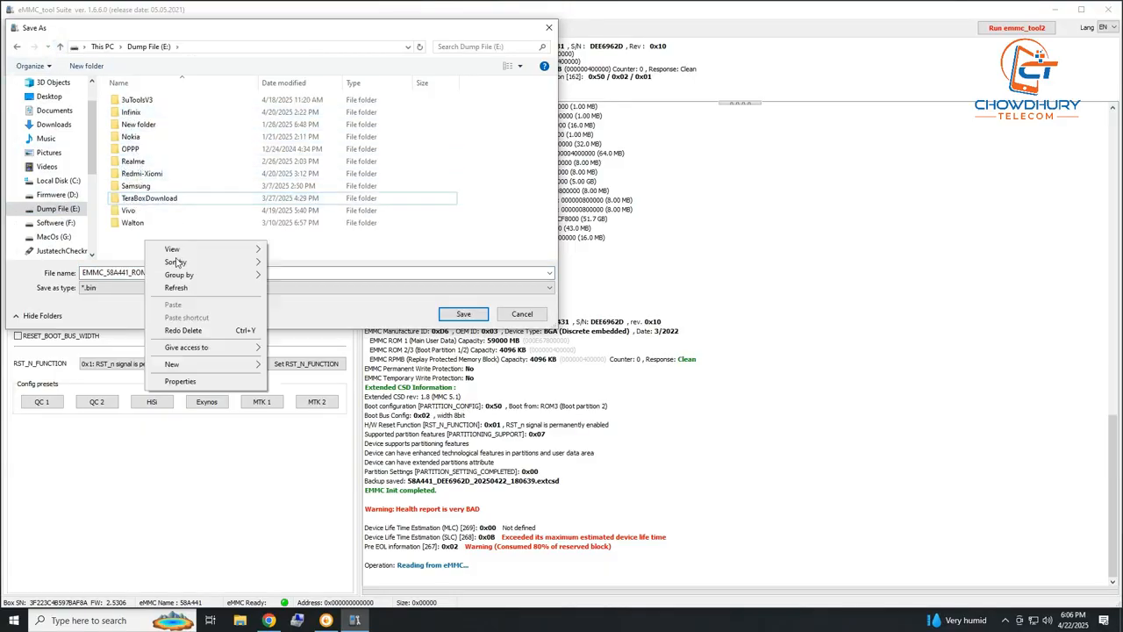
mouse_move(204, 363)
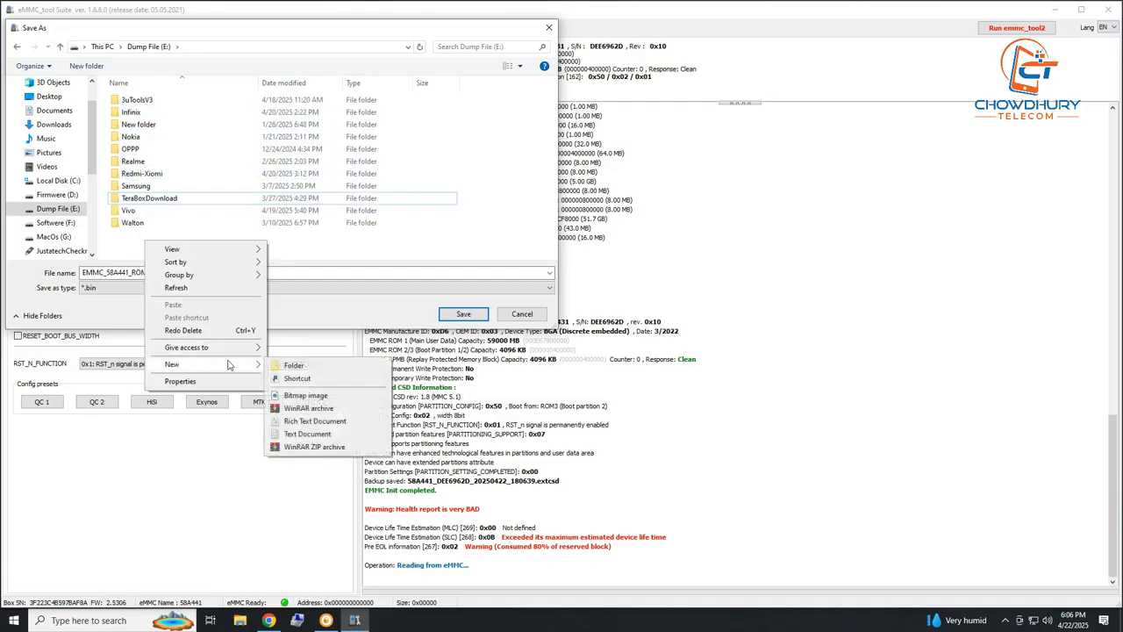
left_click(320, 369)
type("S")
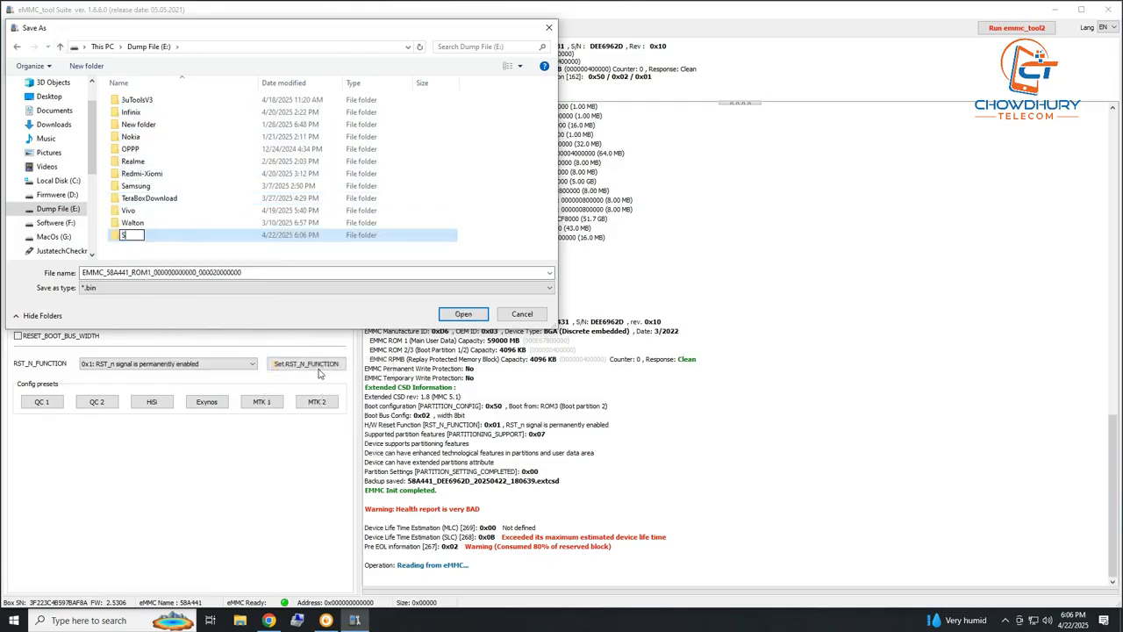
type("yn")
type("mpho")
type("ny")
key("ctrl+a")
key("ctrl+c")
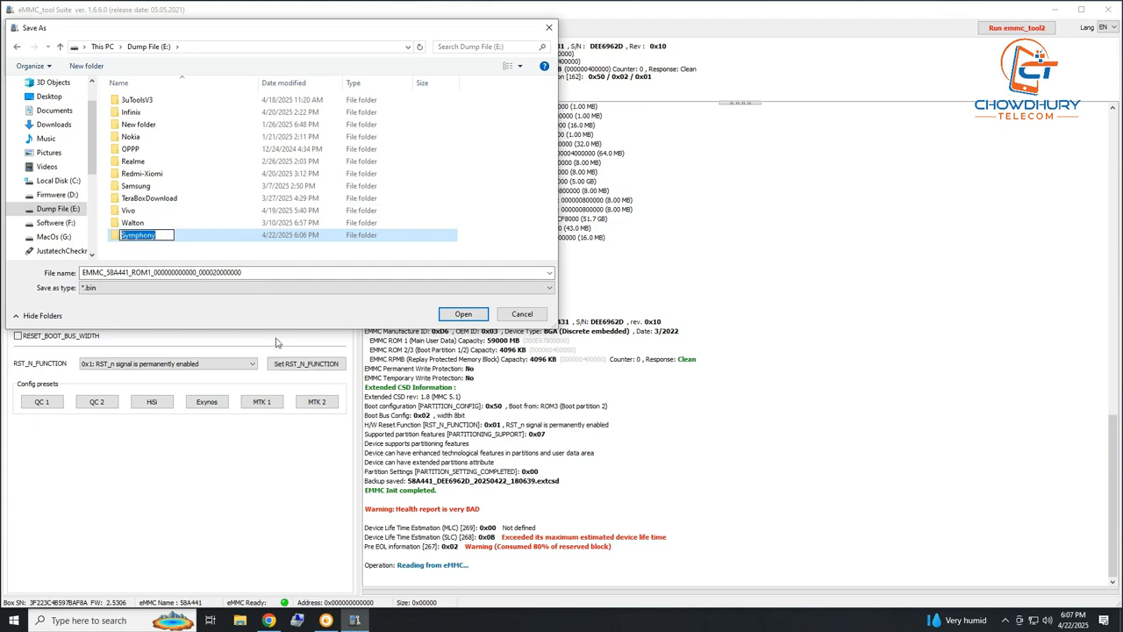
Create a subfolder named Symphony Z55 inside the Symphony folder
double_click(188, 236)
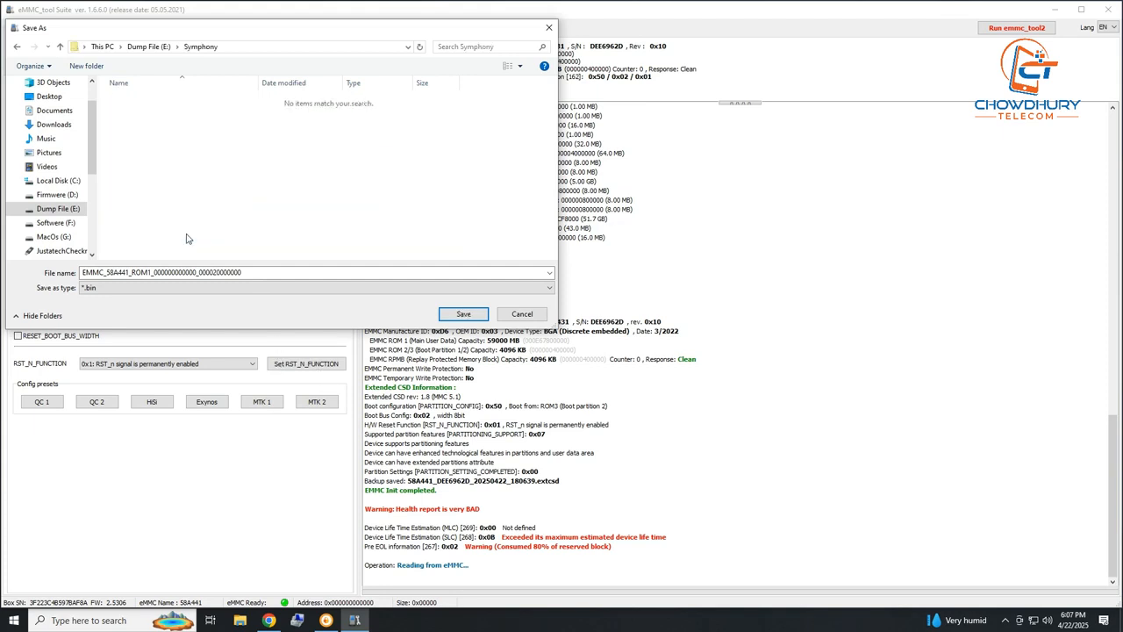
right_click(169, 164)
mouse_move(231, 283)
left_click(325, 285)
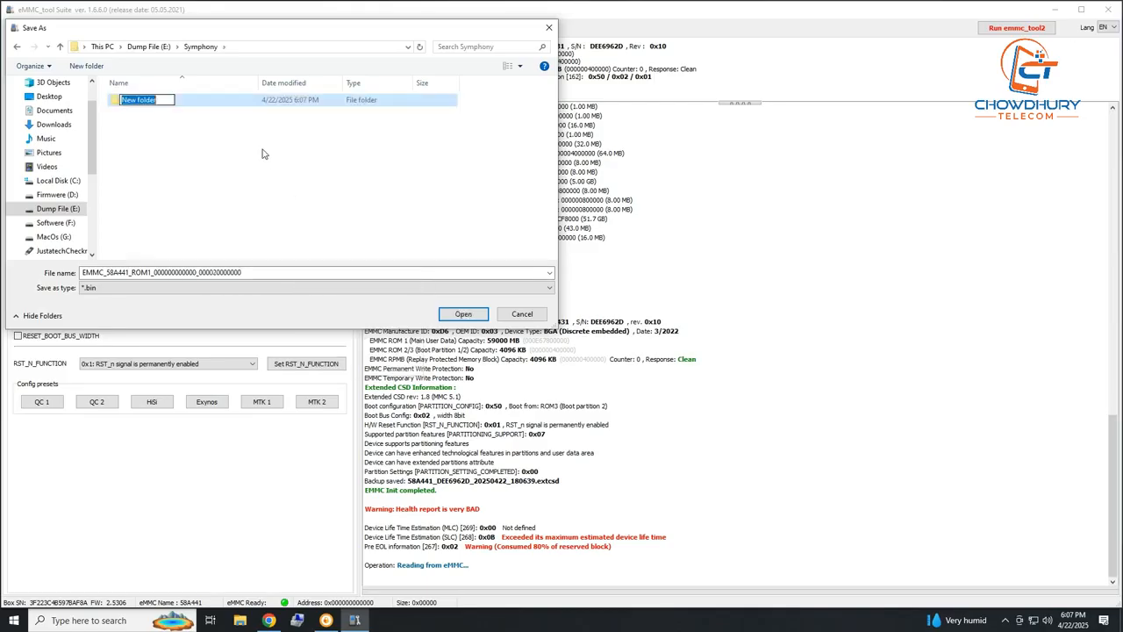
key("ctrl+v")
type("Z55")
left_click(205, 120)
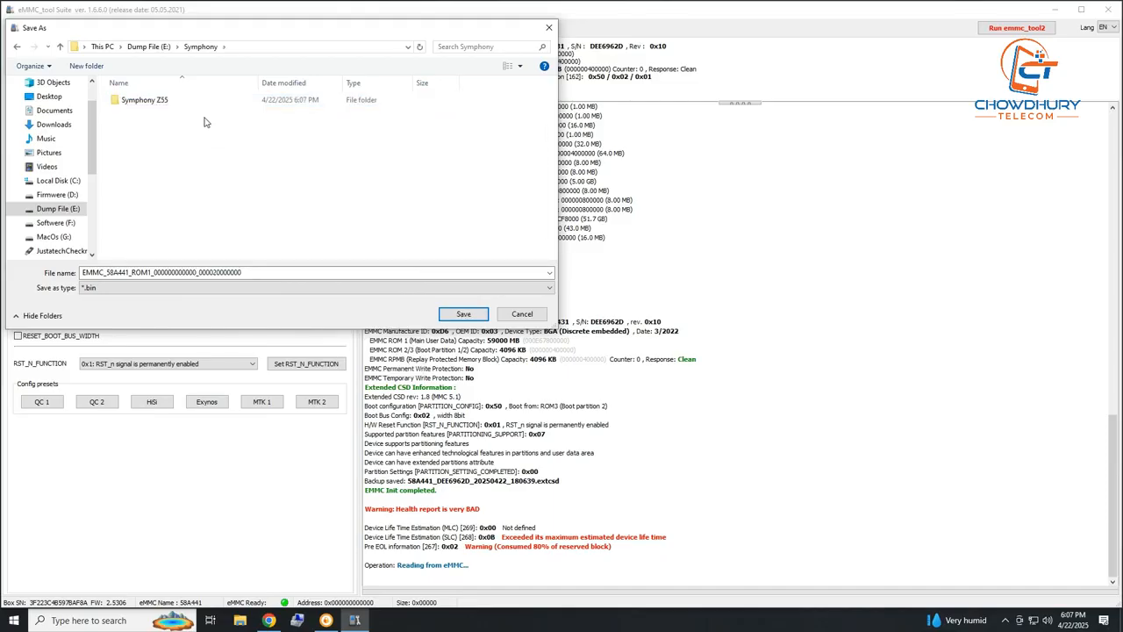
Save the ROM1 dump as a .bin file in the Symphony Z55 folder under the suggested file name
left_click(201, 106)
double_click(201, 106)
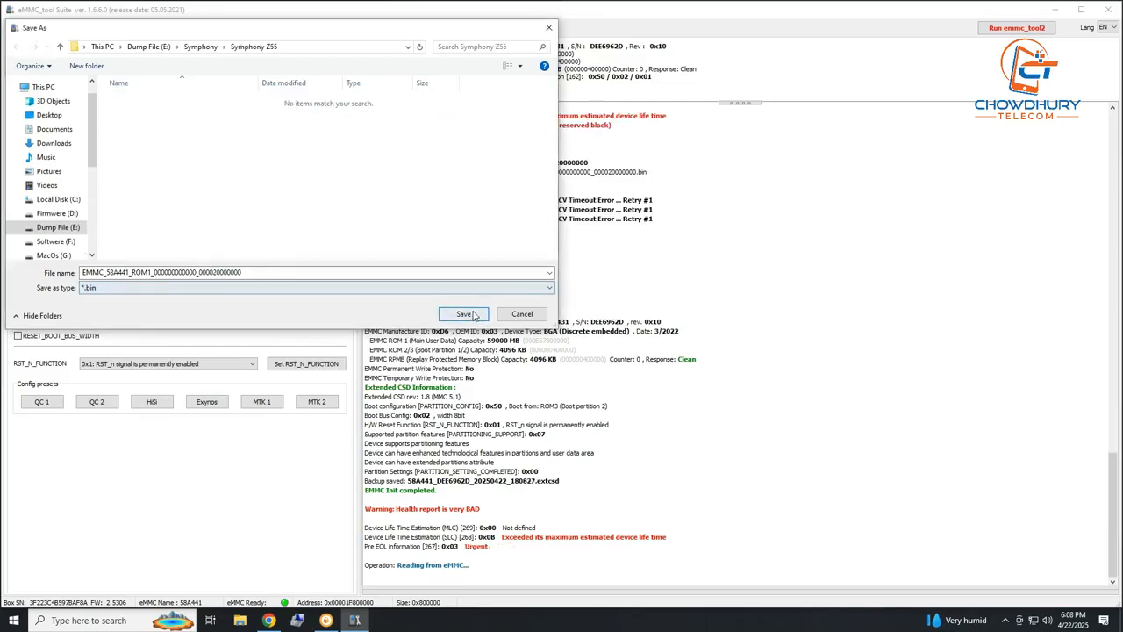
left_click(464, 314)
left_click(619, 316)
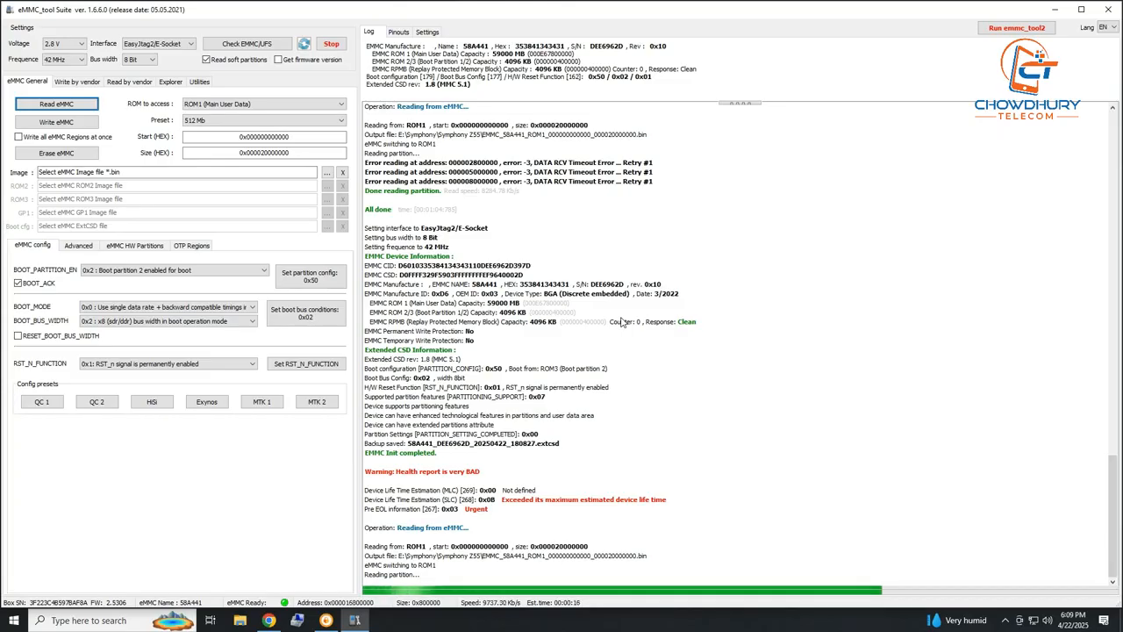
left_click(1005, 619)
left_click(1005, 619)
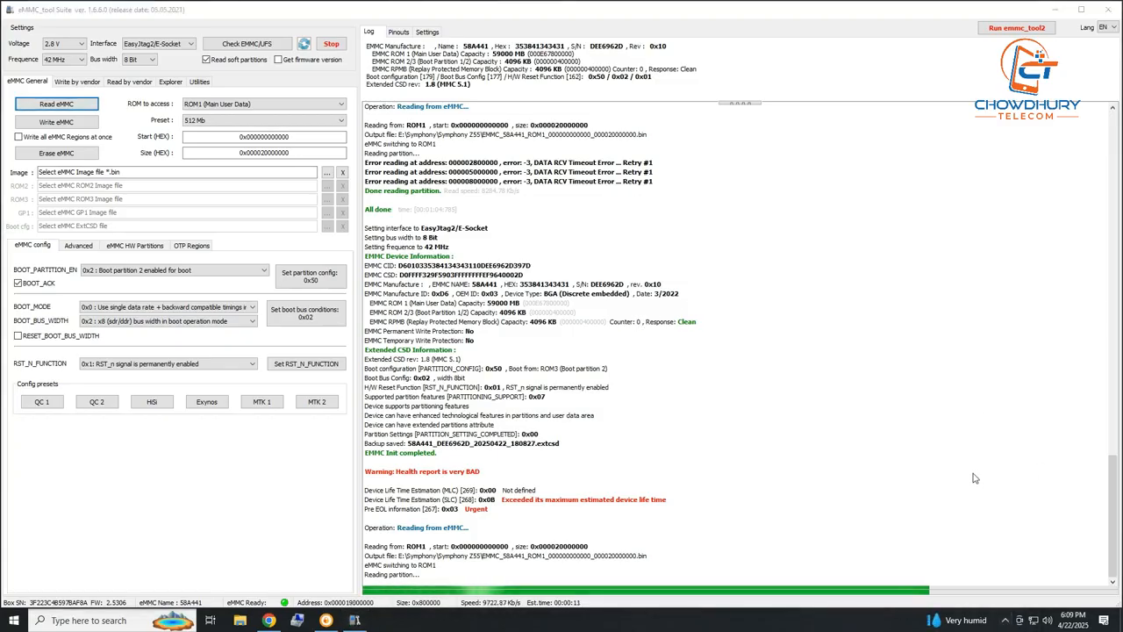
left_click(974, 476)
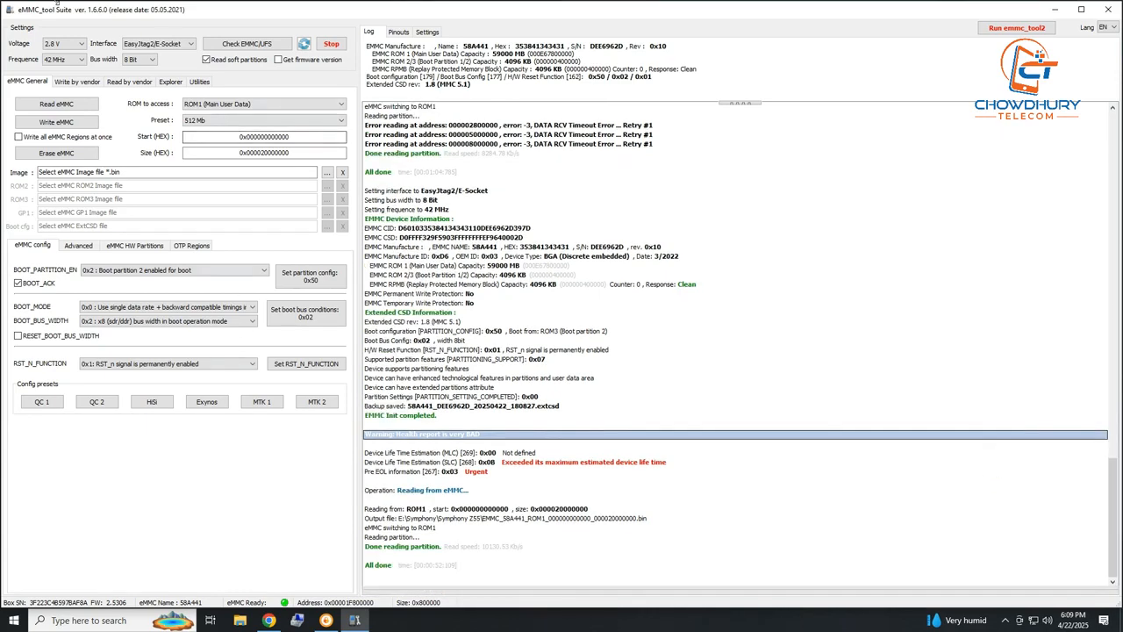
Read ROM2 (Boot Partition 1) with the 4 Mb preset and save the dump in the Symphony Z55 folder
left_click(230, 105)
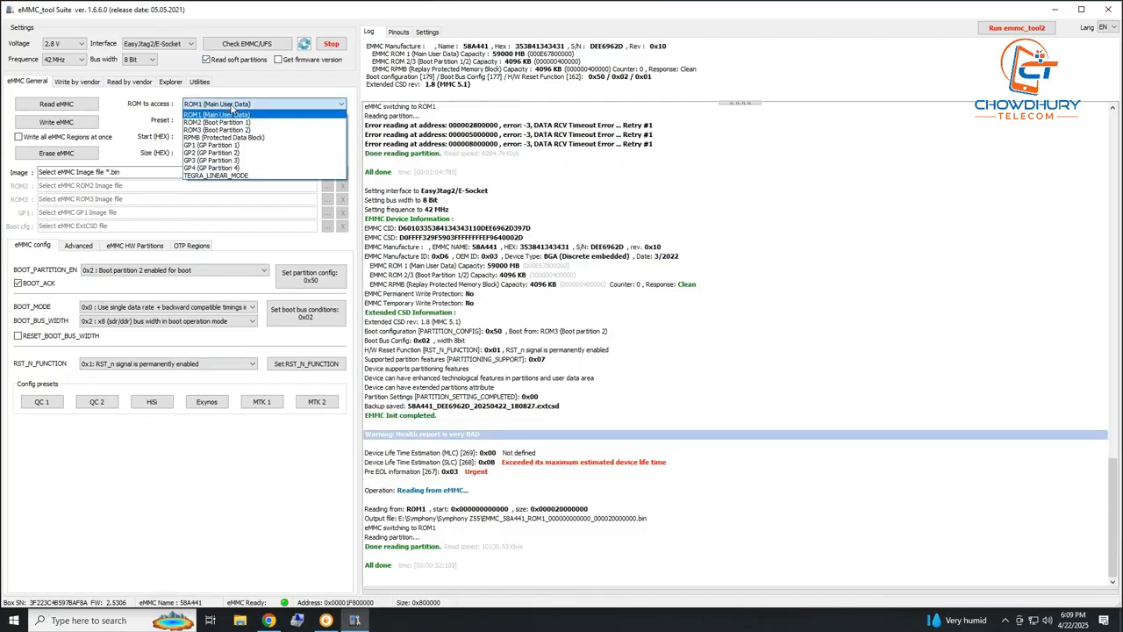
left_click(233, 106)
left_click(233, 106)
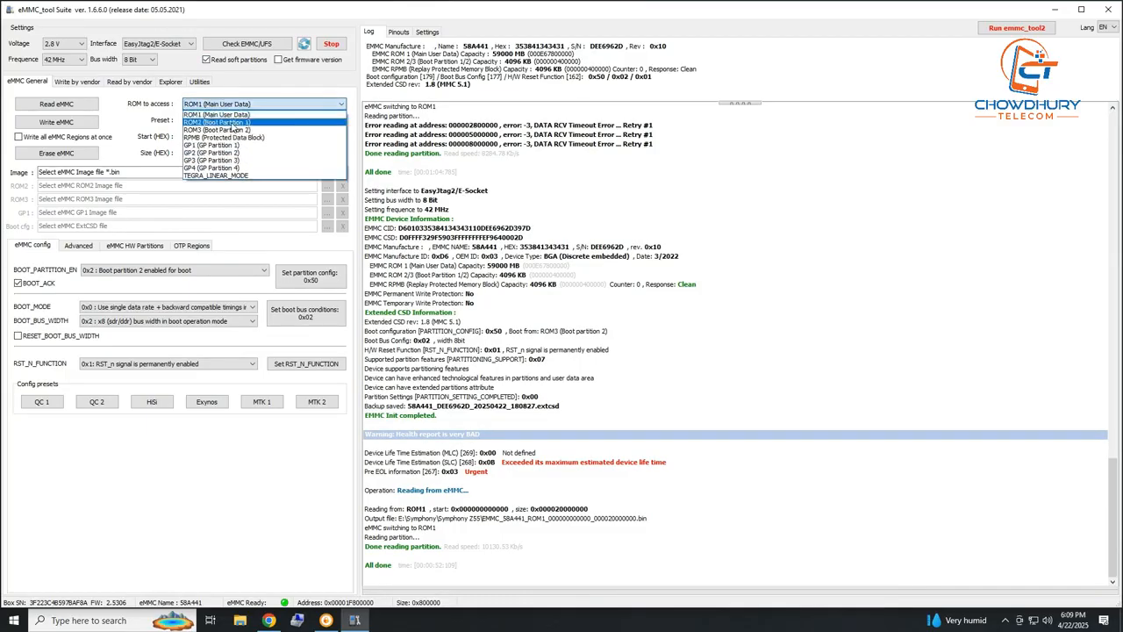
left_click(237, 122)
left_click(238, 122)
scroll(210, 176, "up", 5)
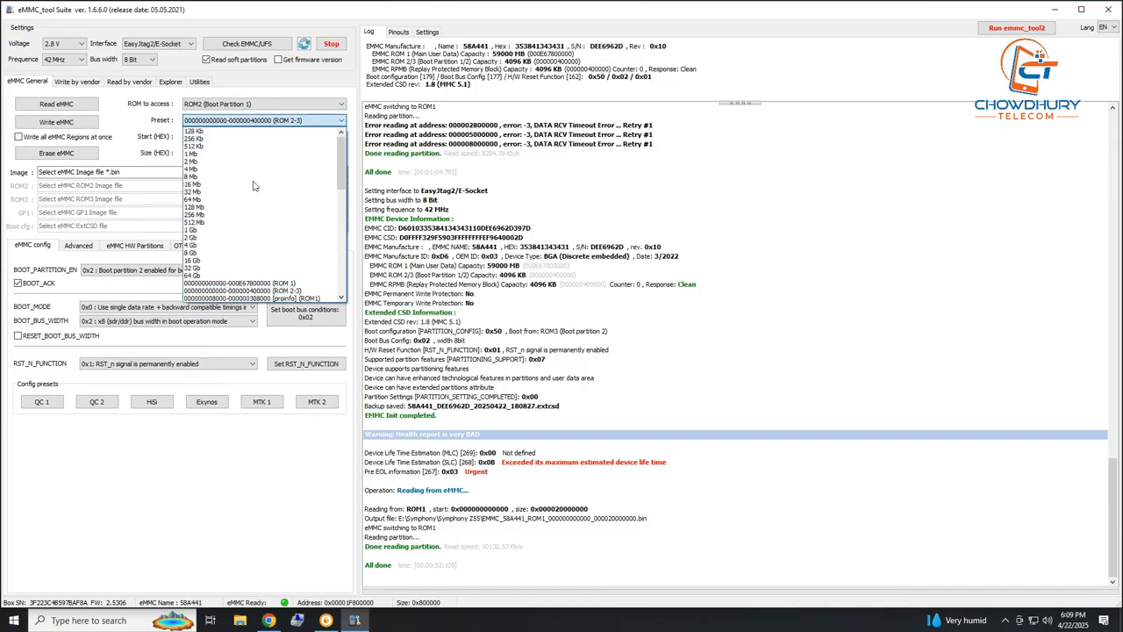
left_click(209, 168)
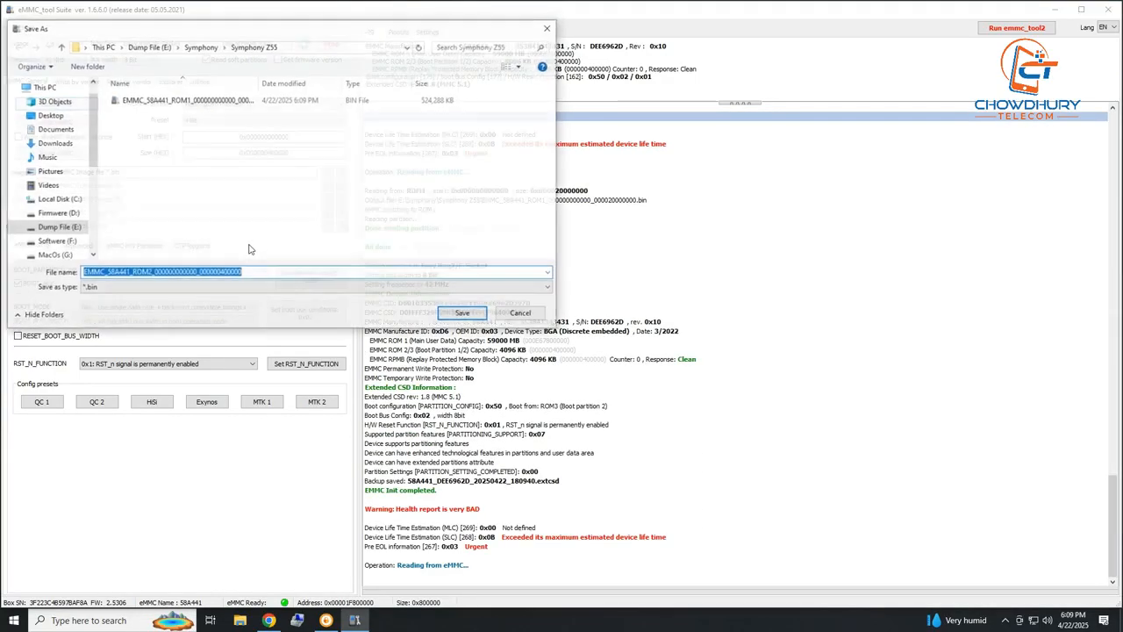
left_click(454, 311)
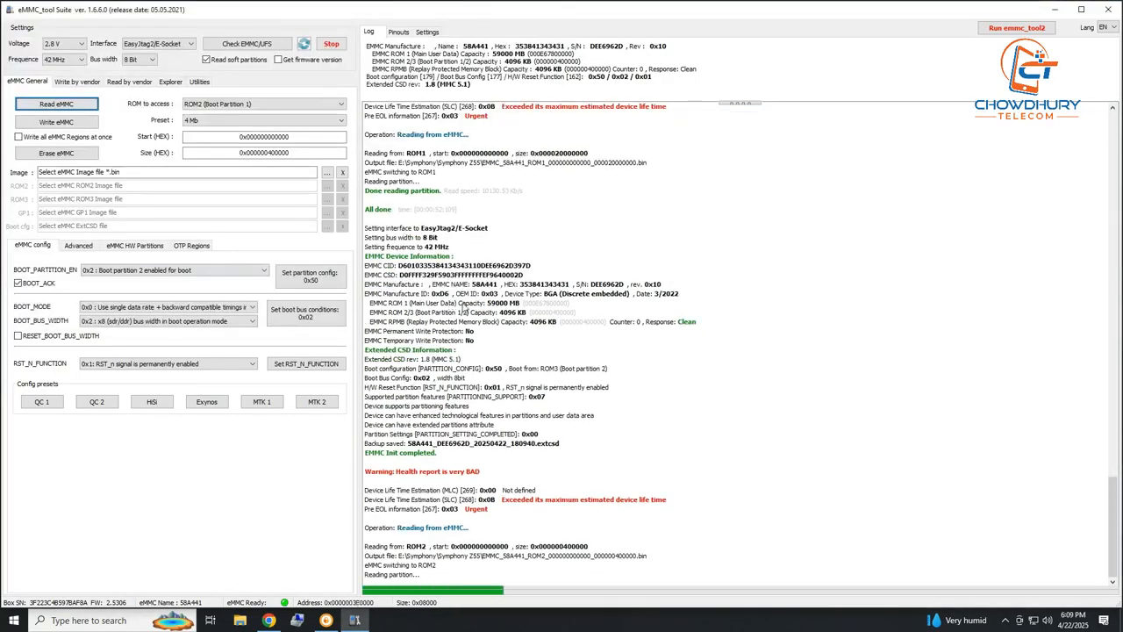
Read ROM3 (Boot Partition 2) with the 4 Mb preset and save the dump in the Symphony Z55 folder
left_click(249, 103)
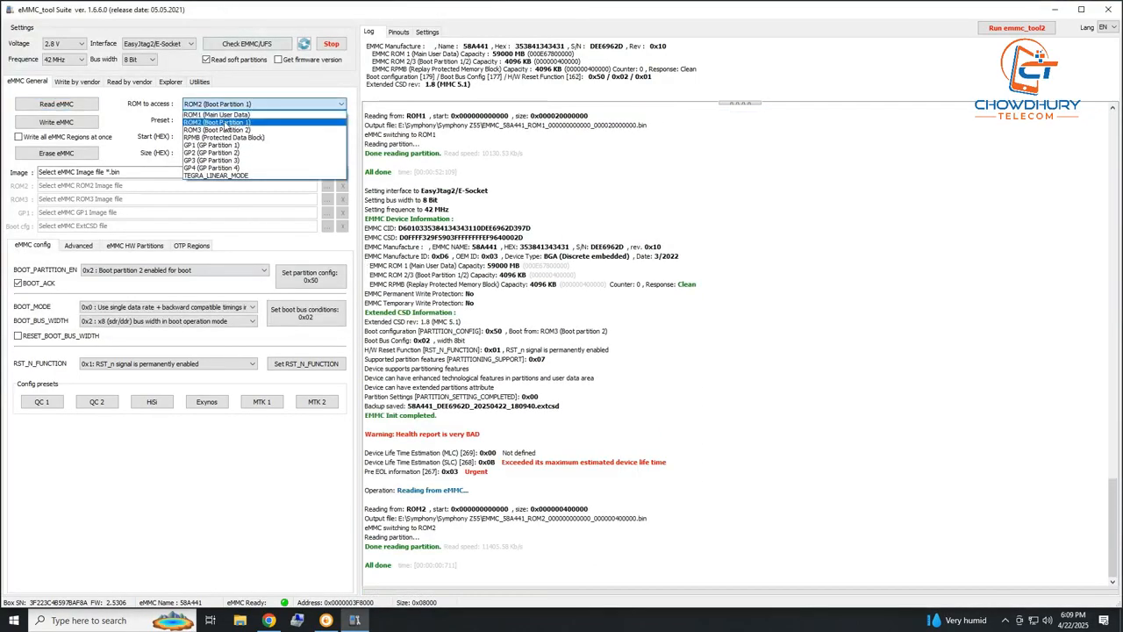
left_click(220, 112)
left_click(229, 120)
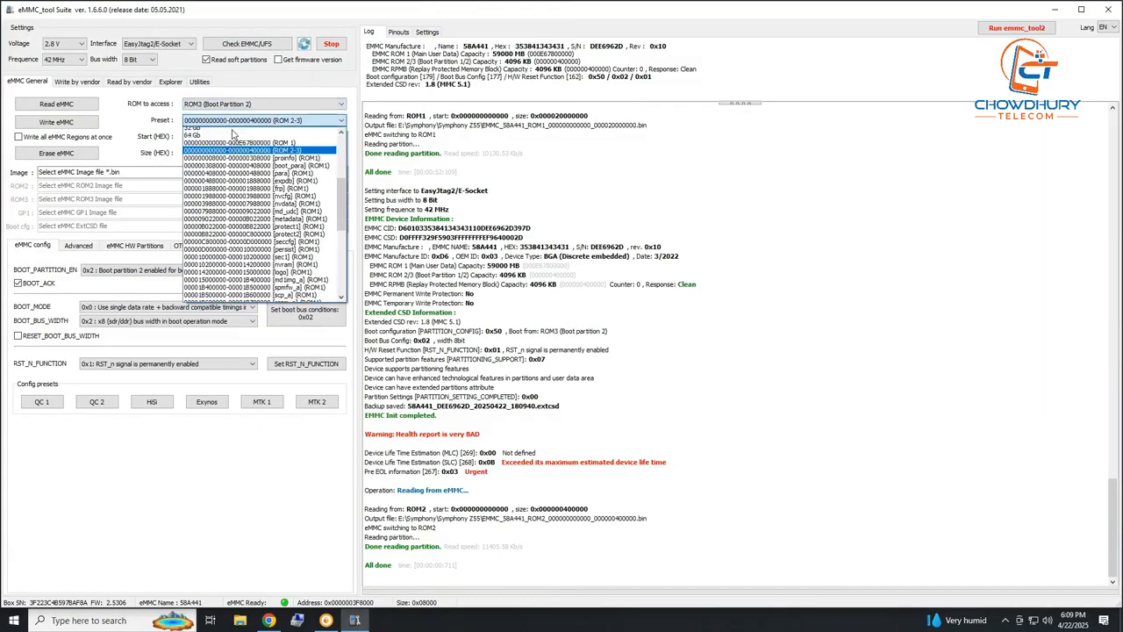
left_click(208, 169)
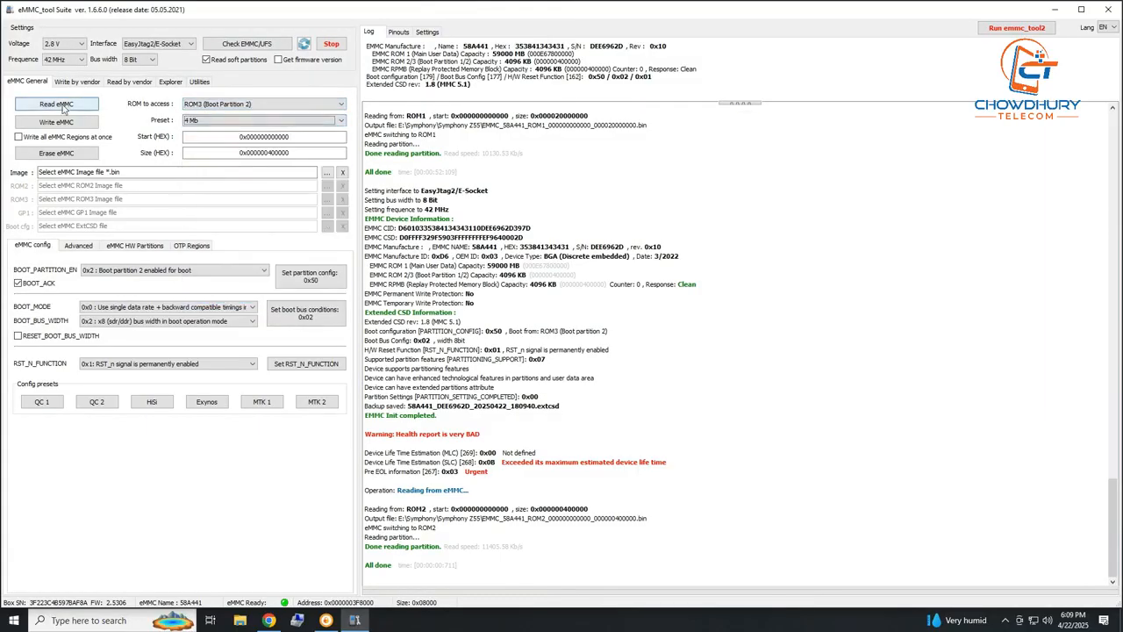
left_click(63, 107)
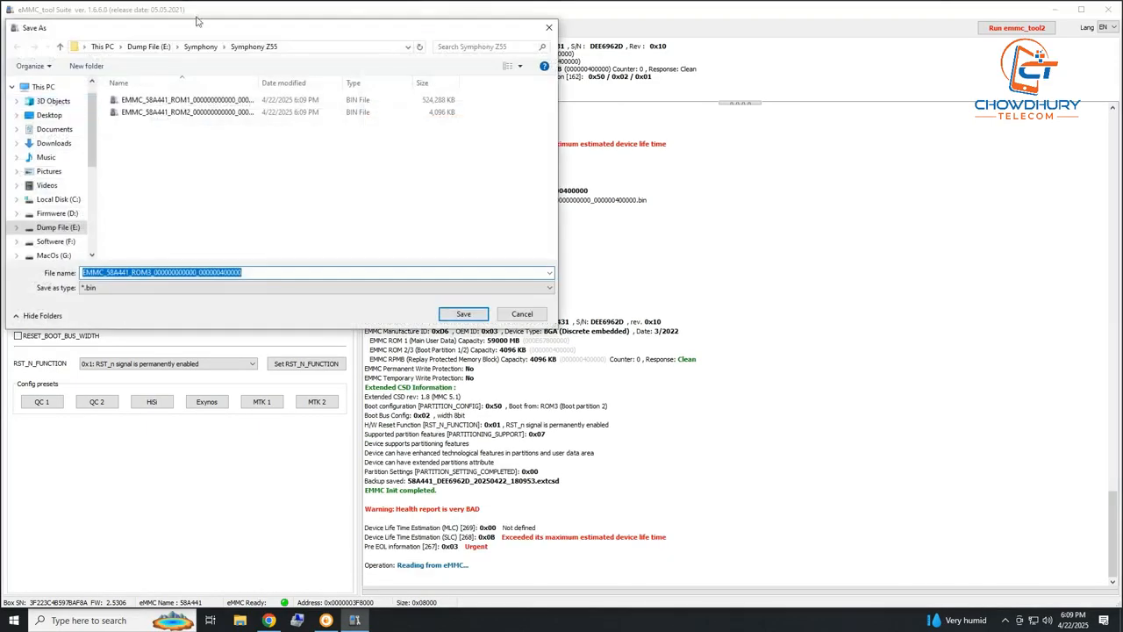
left_click(468, 314)
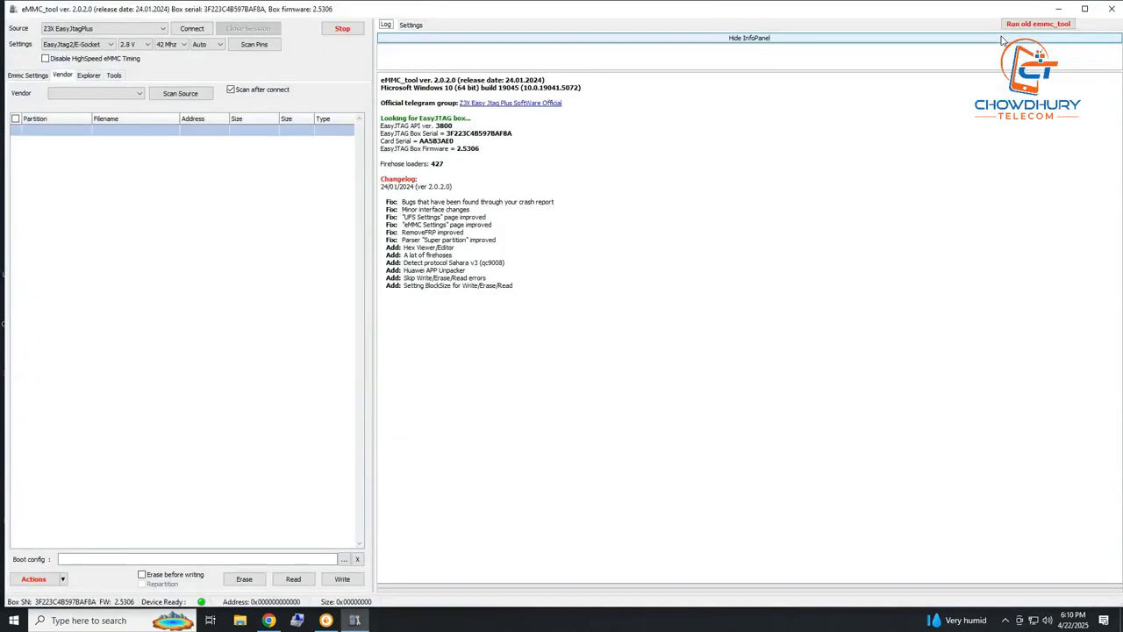
Switch to eMMC_tool 2 and connect to the chip through the Z3X EasyJtagPlus source, scanning its partitions
left_click(192, 29)
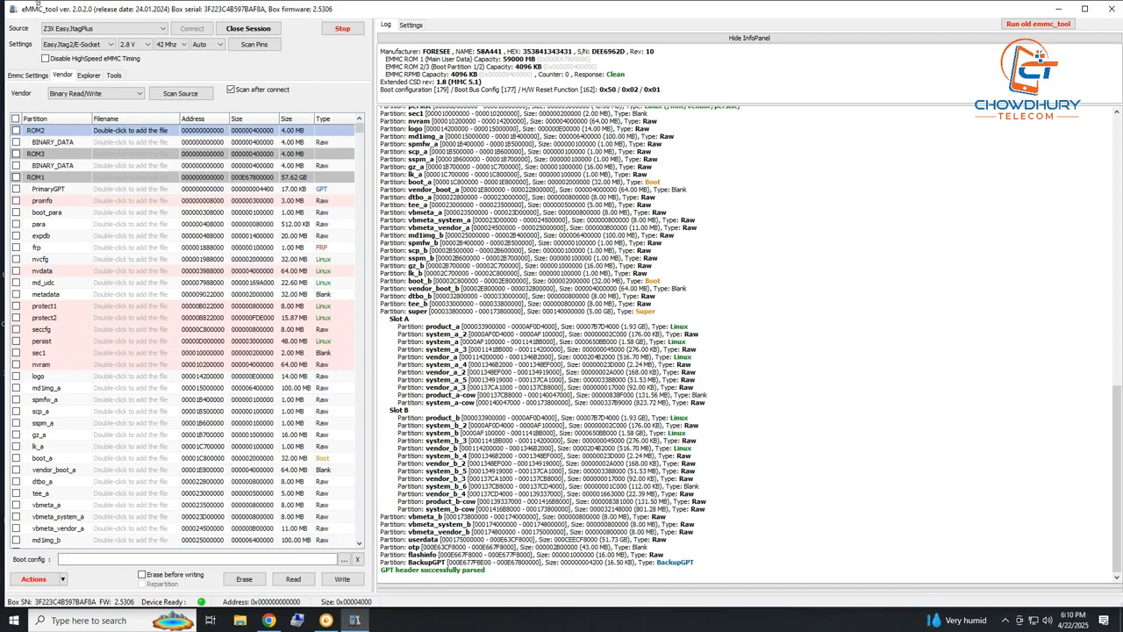
Select the ROM1 network and security partitions proinfo, nvdata, protect1, protect2, seccfg, persist, sec1 and nvram
left_click(16, 201)
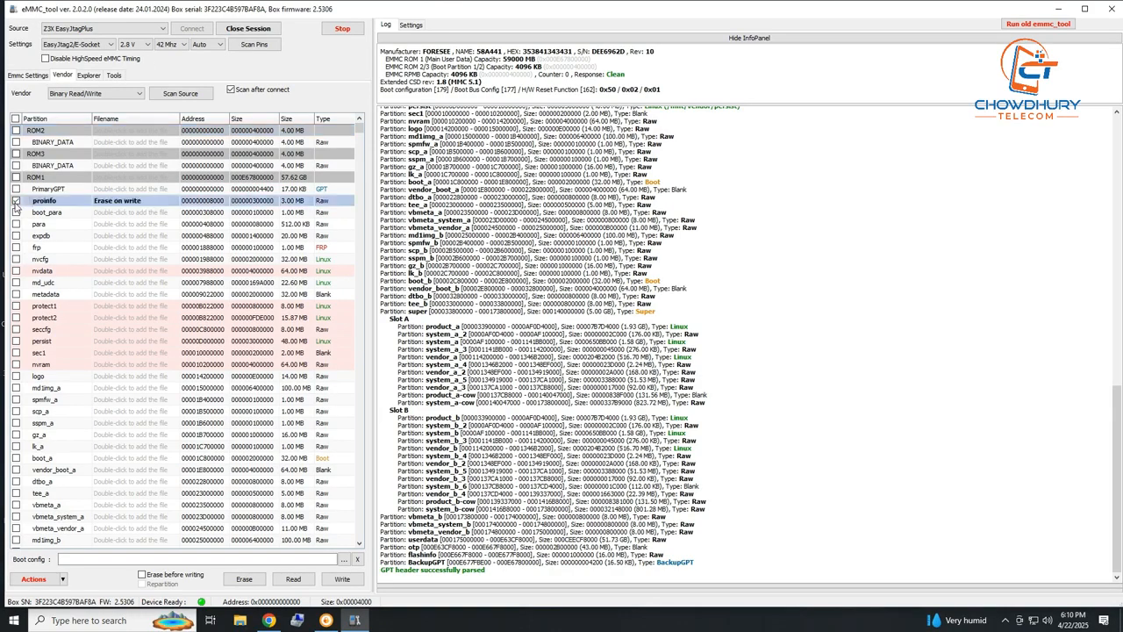
left_click(16, 271)
left_click(16, 305)
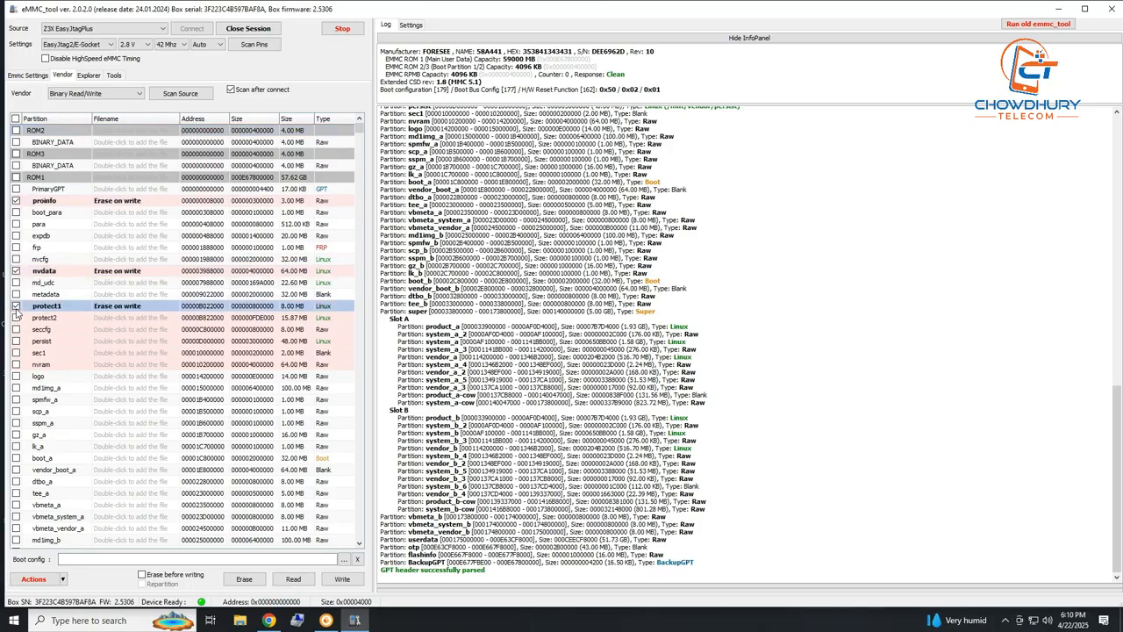
left_click(16, 318)
left_click(16, 329)
left_click(16, 340)
left_click(16, 353)
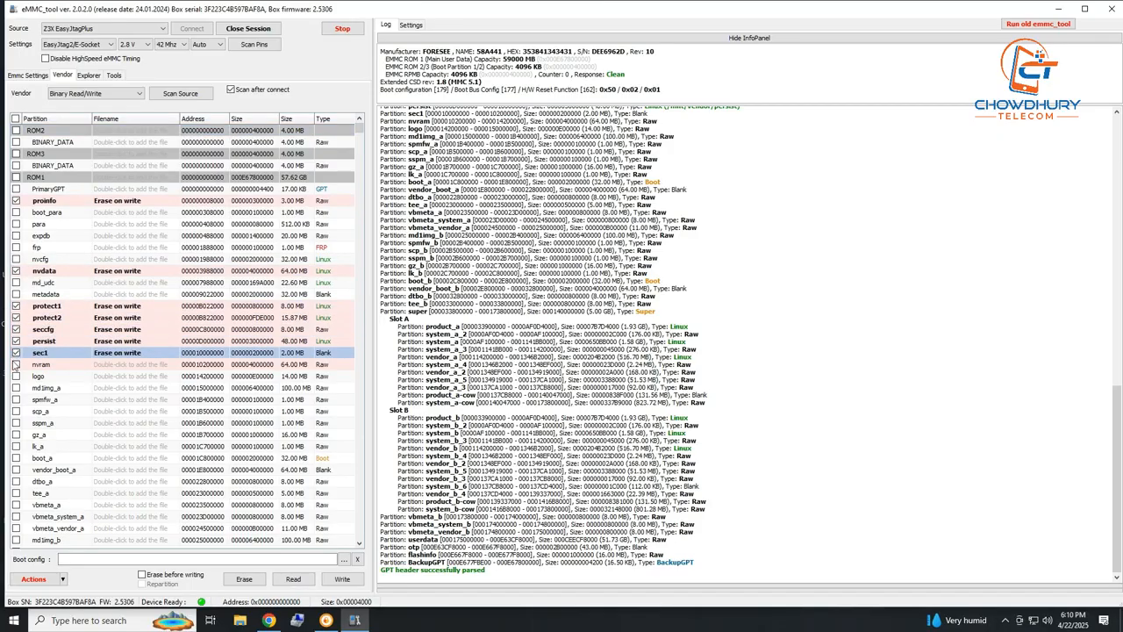
left_click(16, 364)
scroll(18, 368, "down", 10)
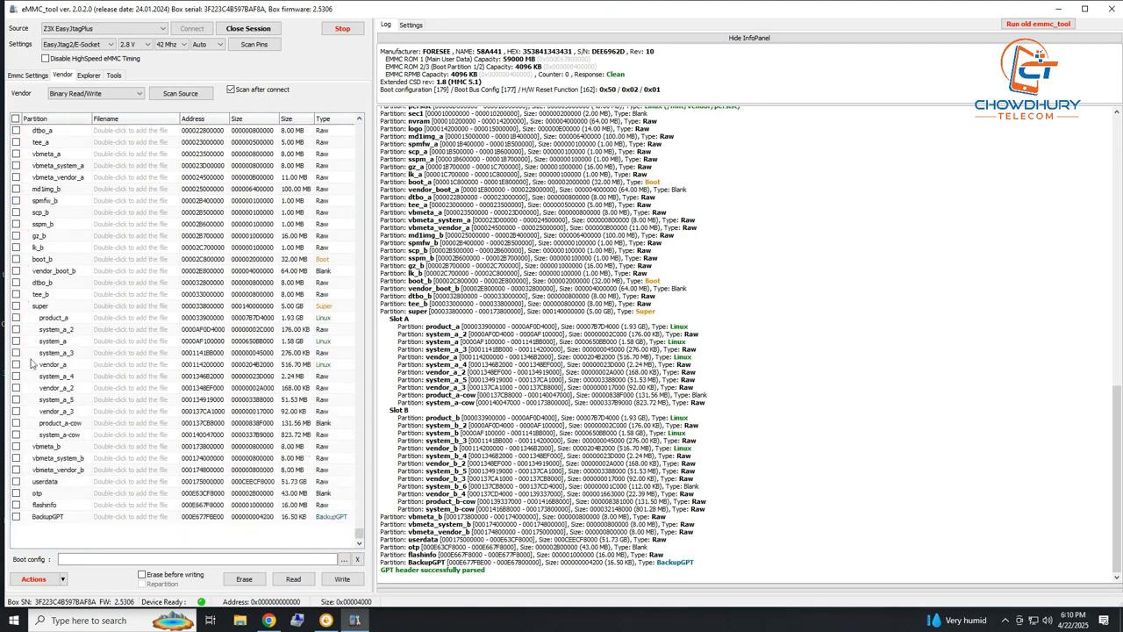
scroll(50, 336, "up", 7)
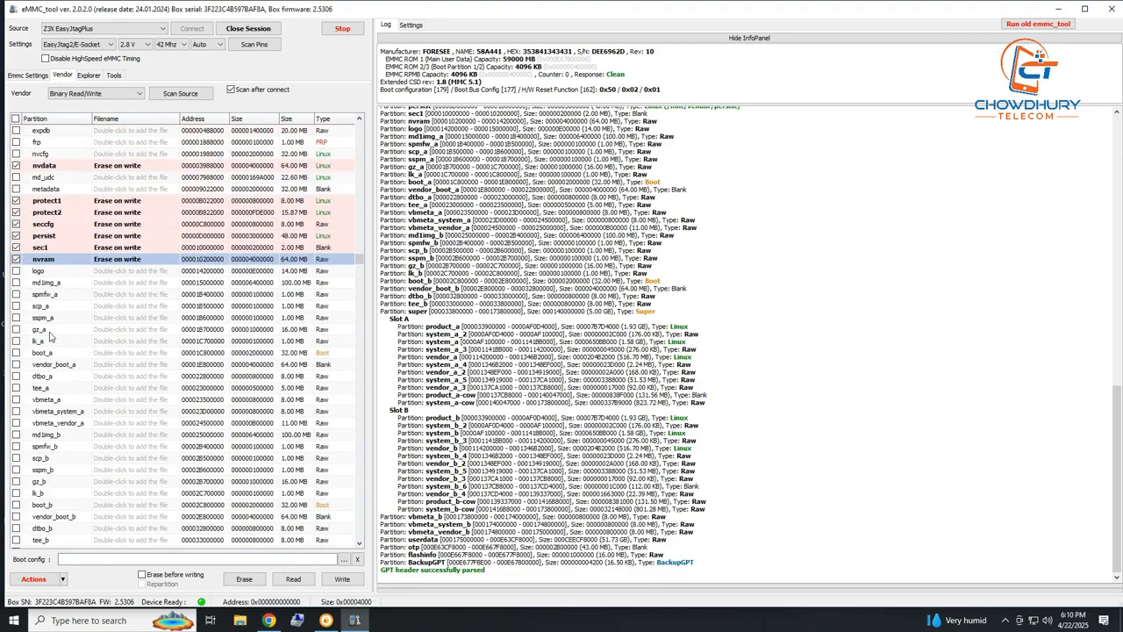
scroll(50, 336, "up", 2)
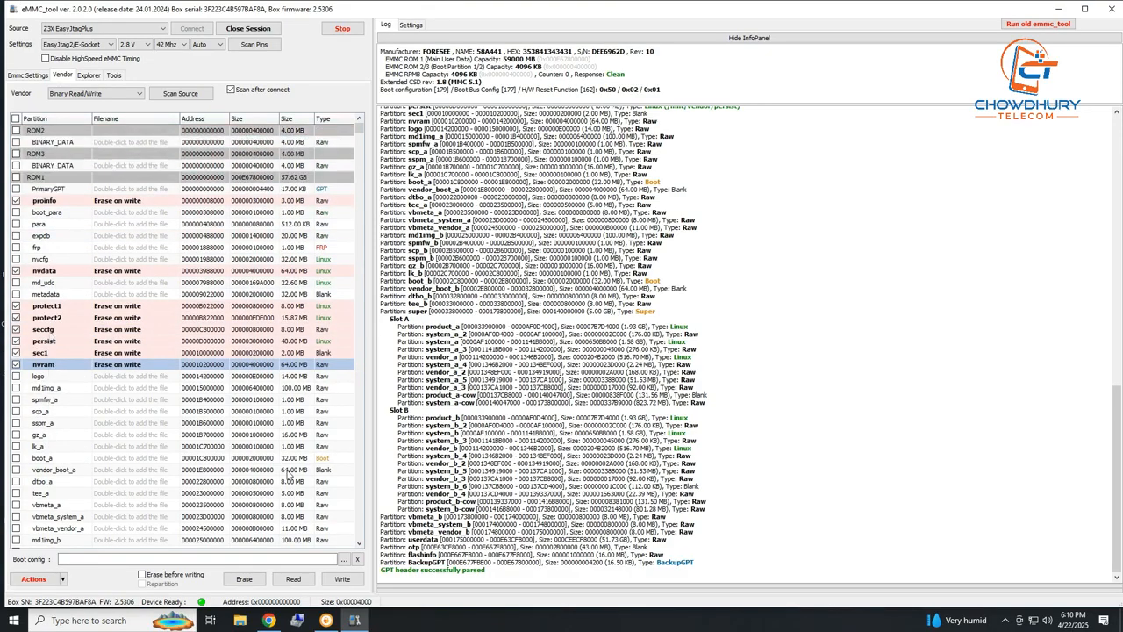
Read the selected partitions and save them in a new folder named Network File inside Symphony Z55
left_click(293, 579)
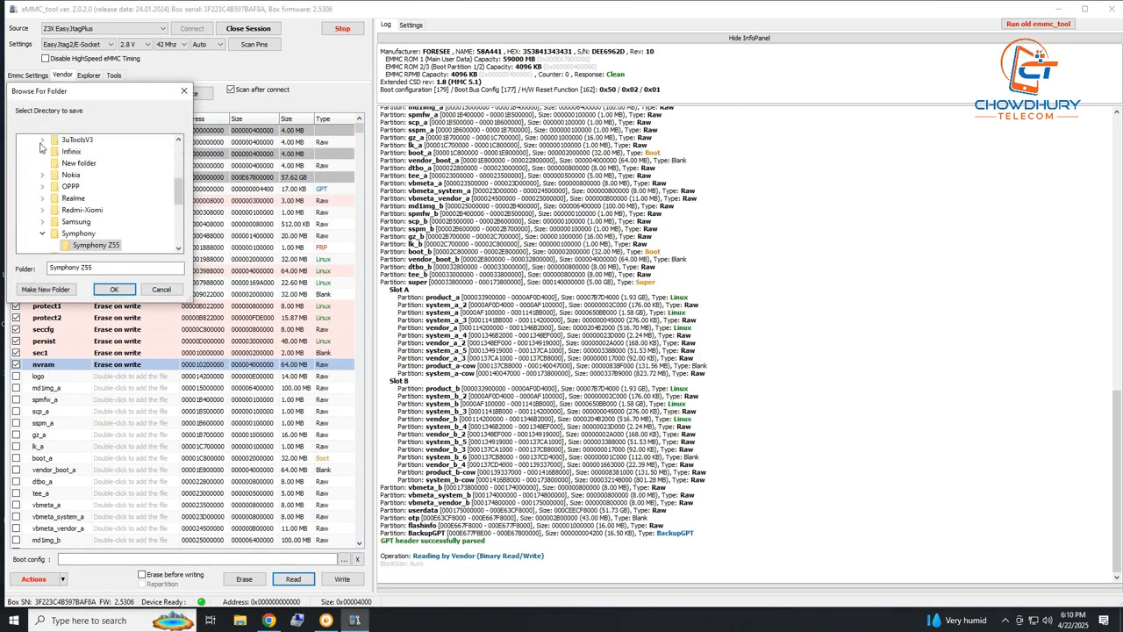
left_click_drag(179, 205, 172, 215)
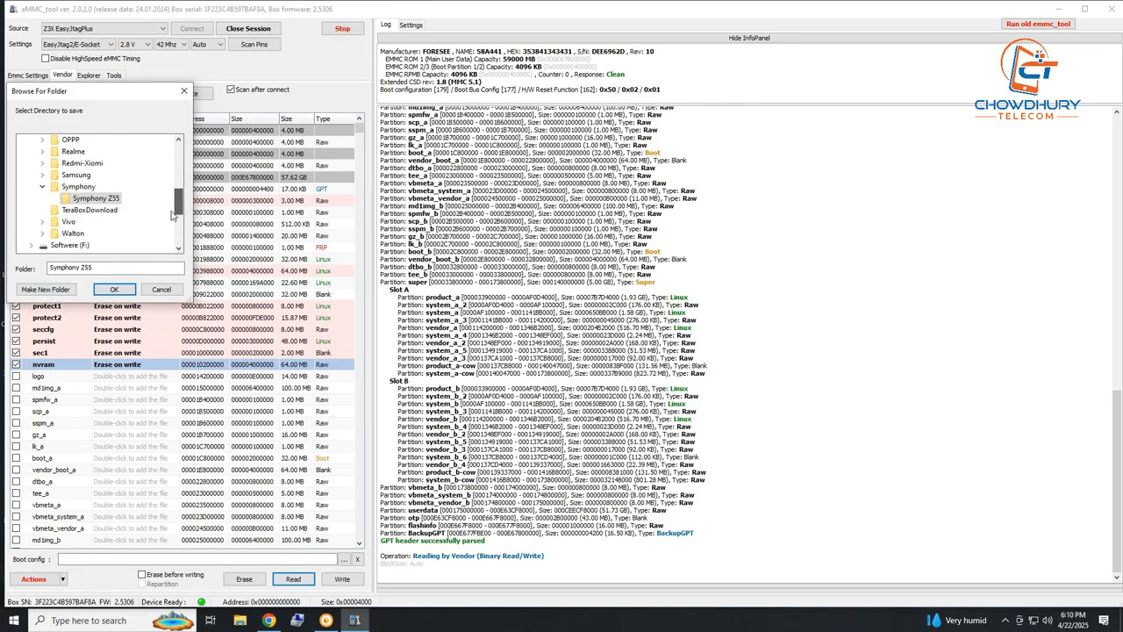
left_click(50, 290)
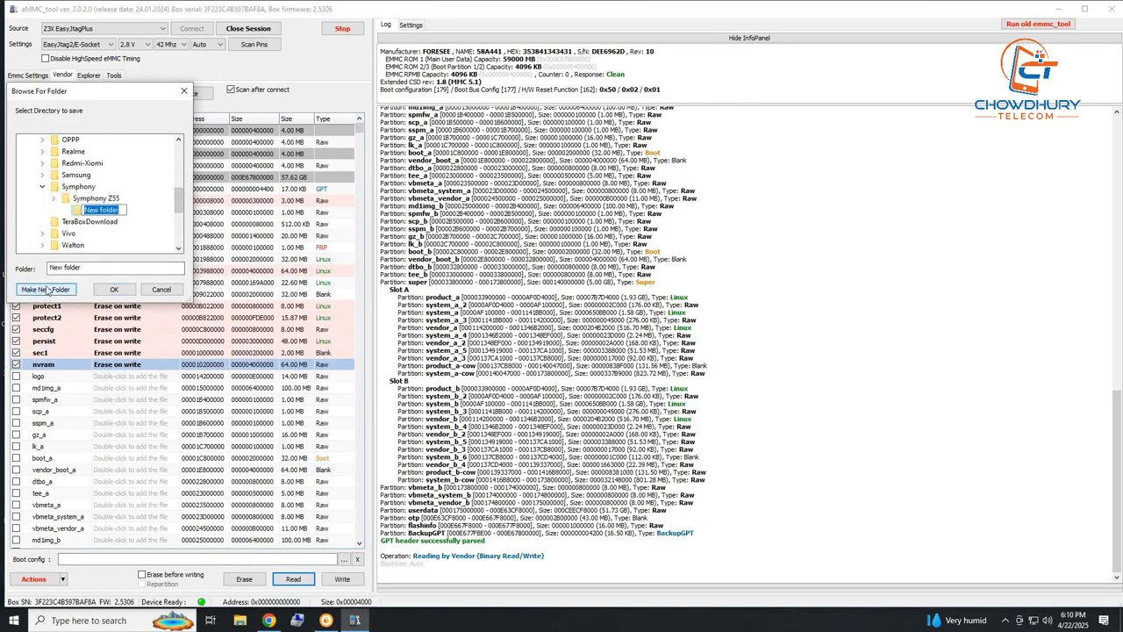
type("NETW")
key("BackSpace")
key("BackSpace")
type("twe Fi")
left_click(138, 220)
left_click(113, 290)
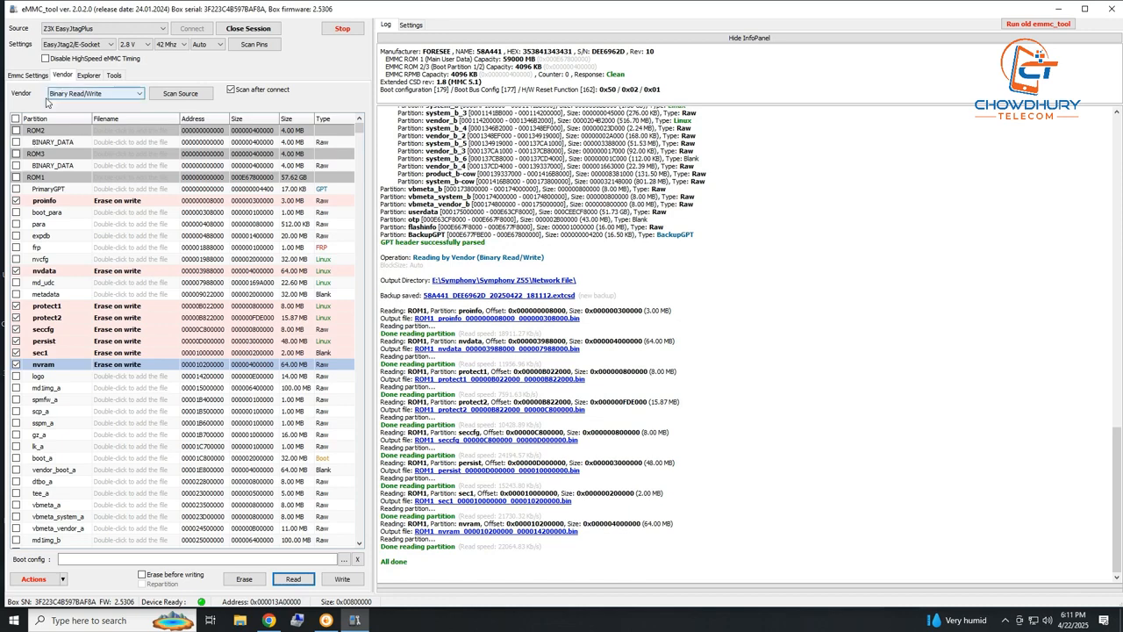
left_click(87, 96)
left_click(86, 95)
left_click(86, 77)
left_click(69, 77)
left_click(111, 78)
left_click(88, 76)
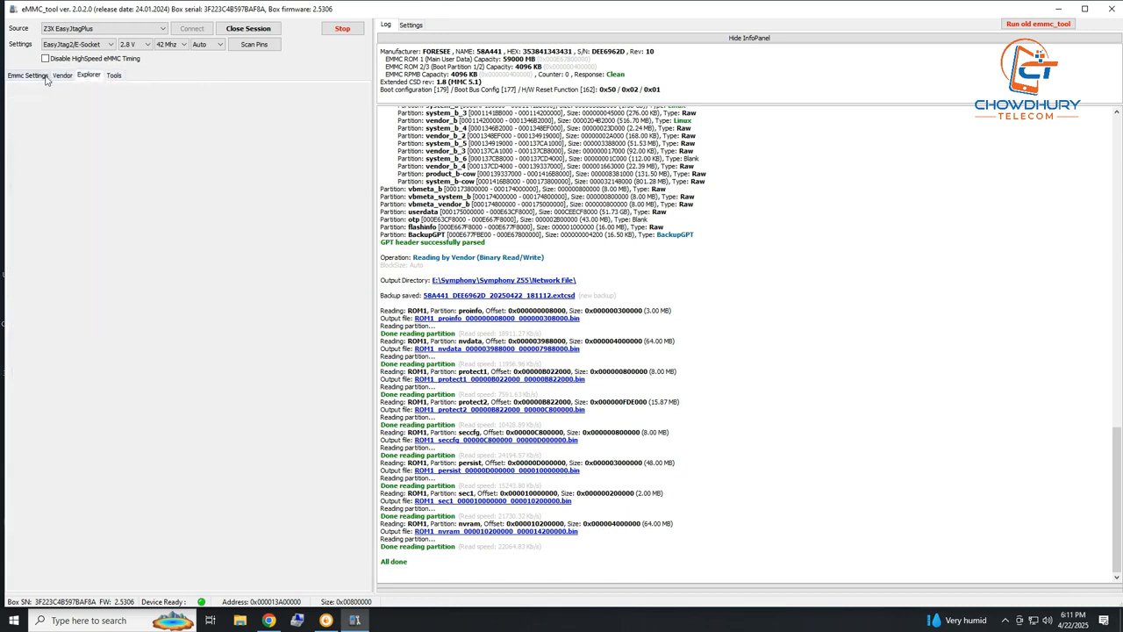
left_click(28, 75)
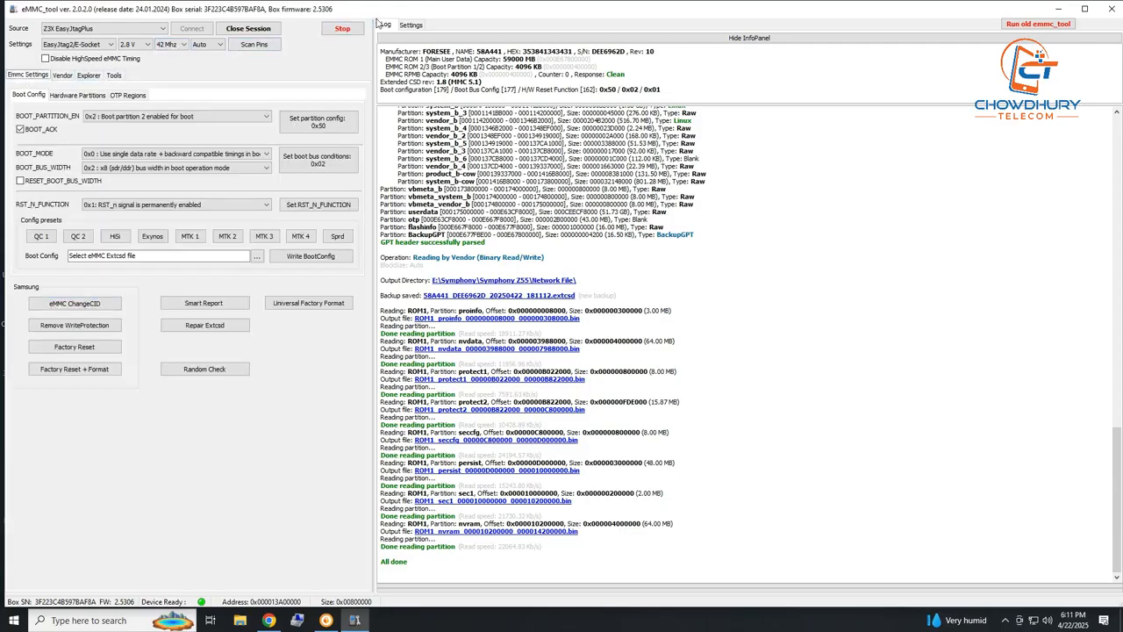
left_click(1005, 620)
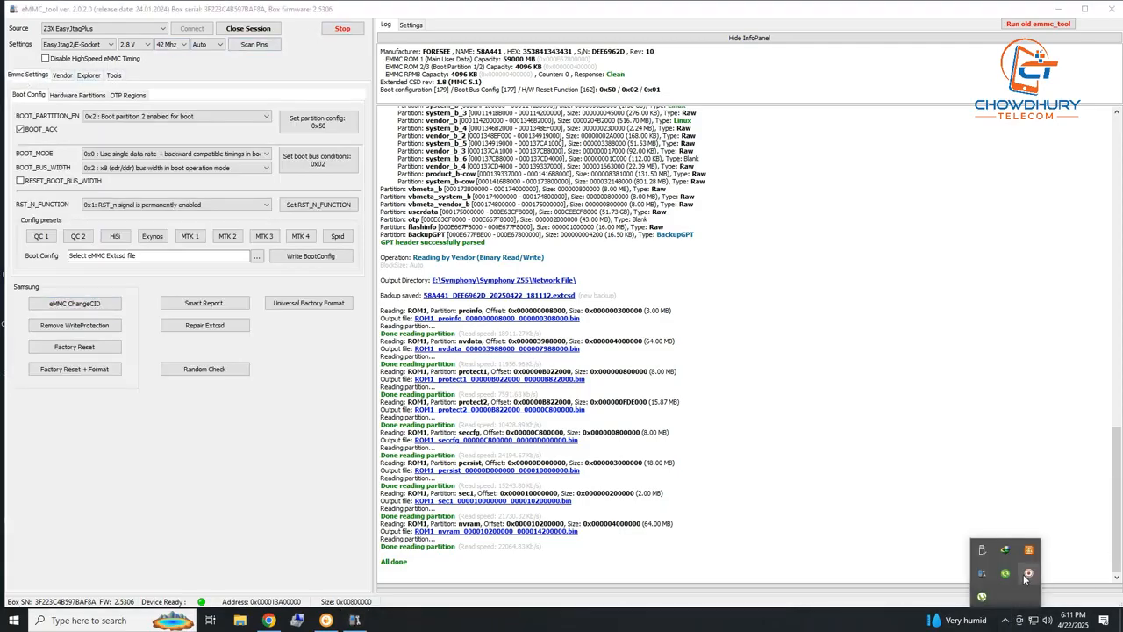
left_click(1058, 8)
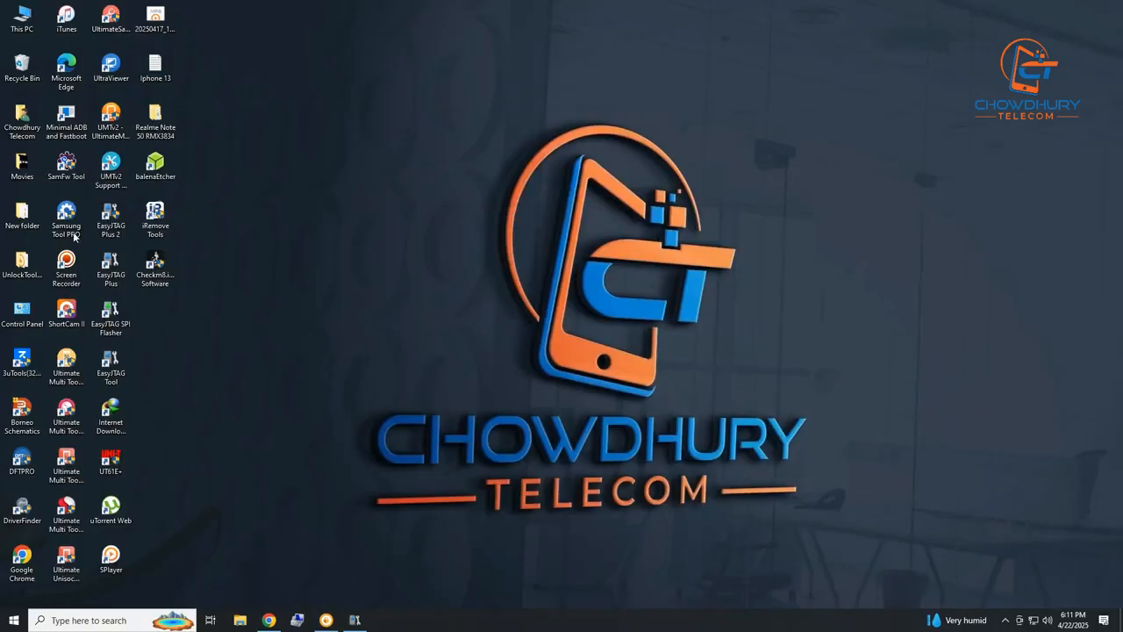
right_click(387, 18)
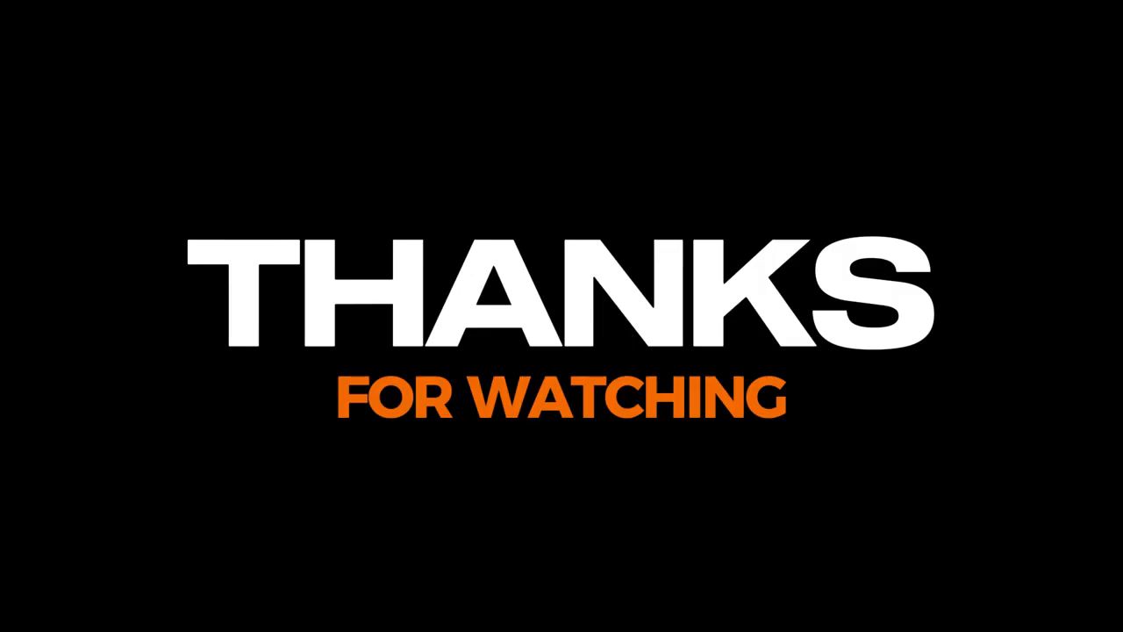